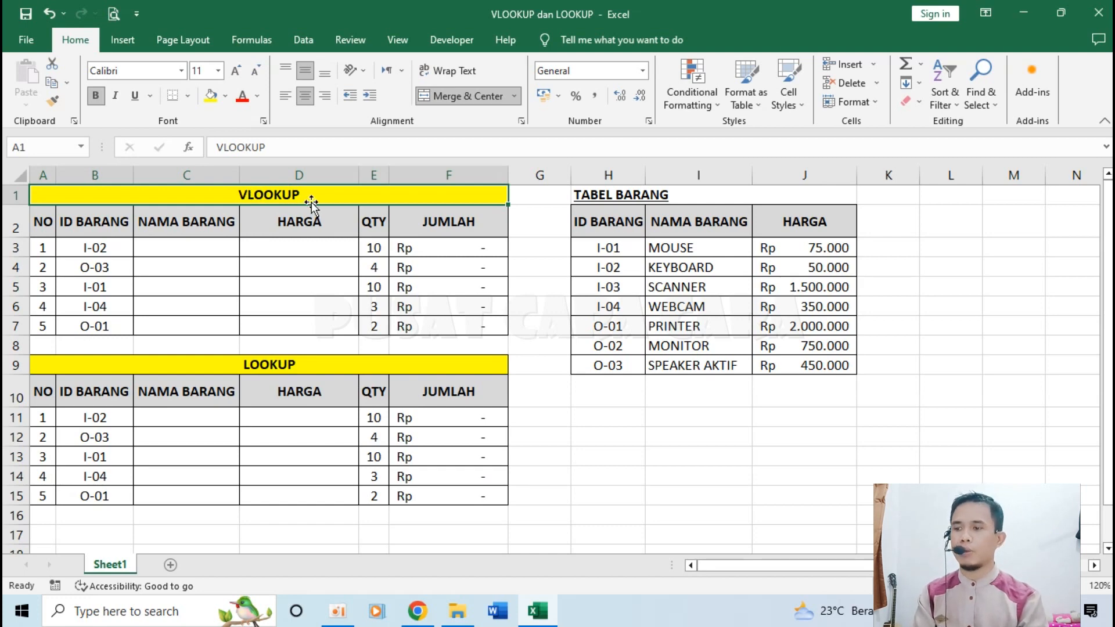
# Examine the empty NAMA BARANG column of the VLOOKUP table and match ID I-02 to its name and price in TABEL BARANG.
pyautogui.click(119, 251)
pyautogui.click(190, 244)
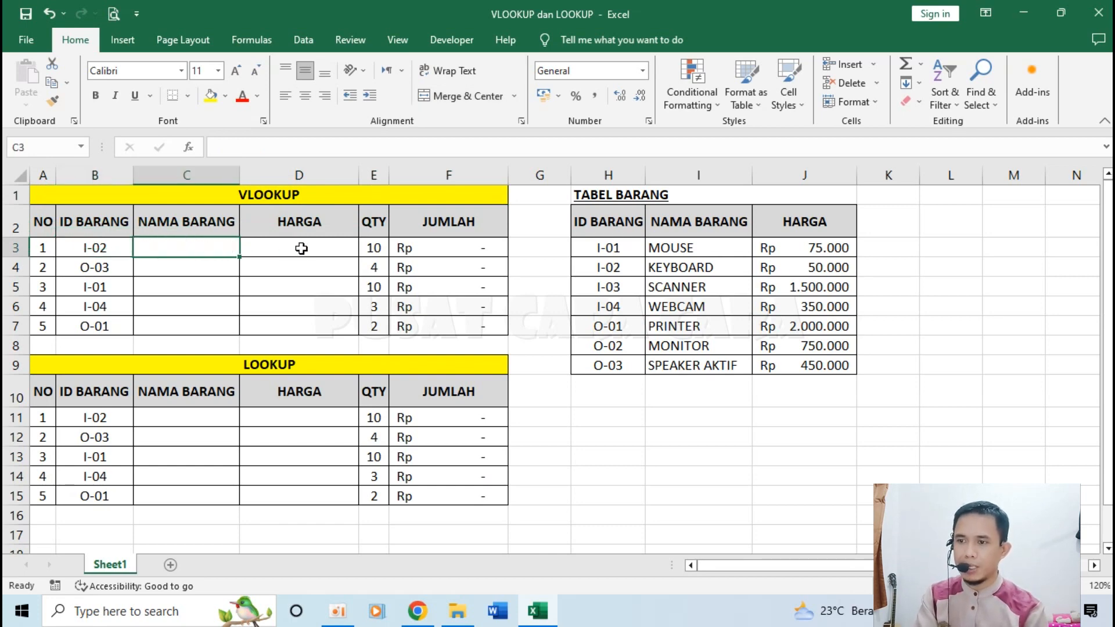
pyautogui.click(622, 225)
pyautogui.moveTo(622, 226); pyautogui.dragTo(812, 368)
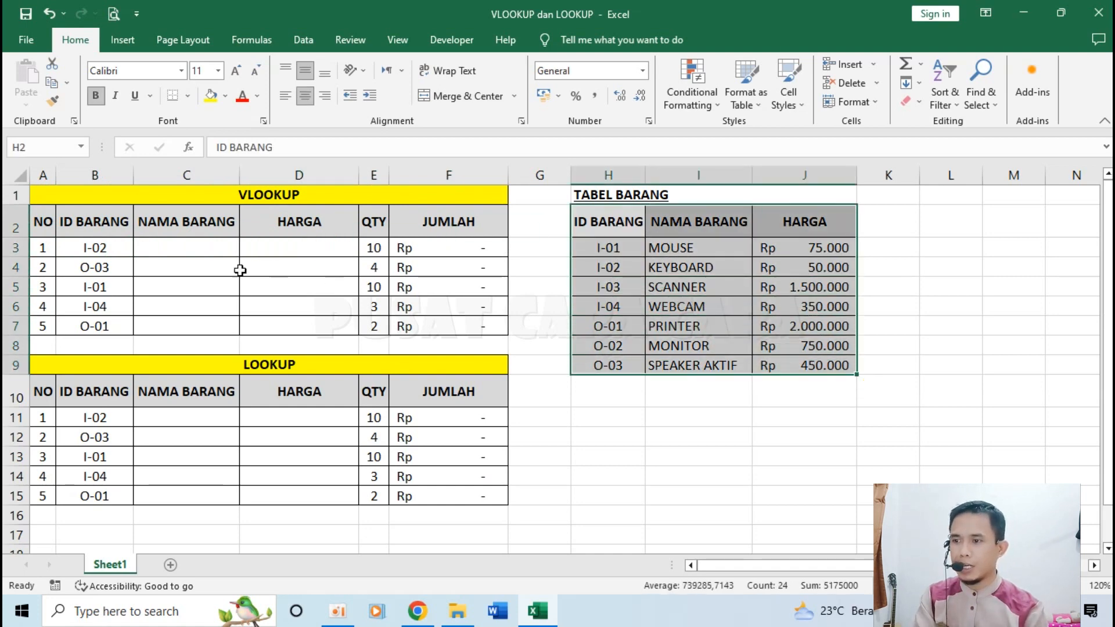
pyautogui.click(94, 246)
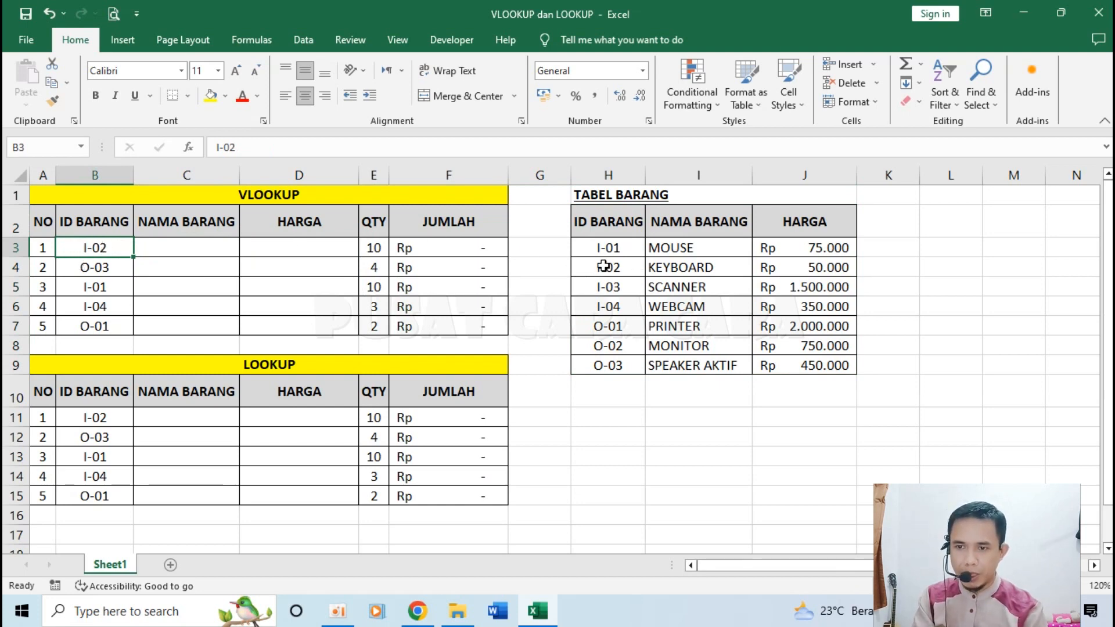
pyautogui.click(604, 267)
pyautogui.click(703, 266)
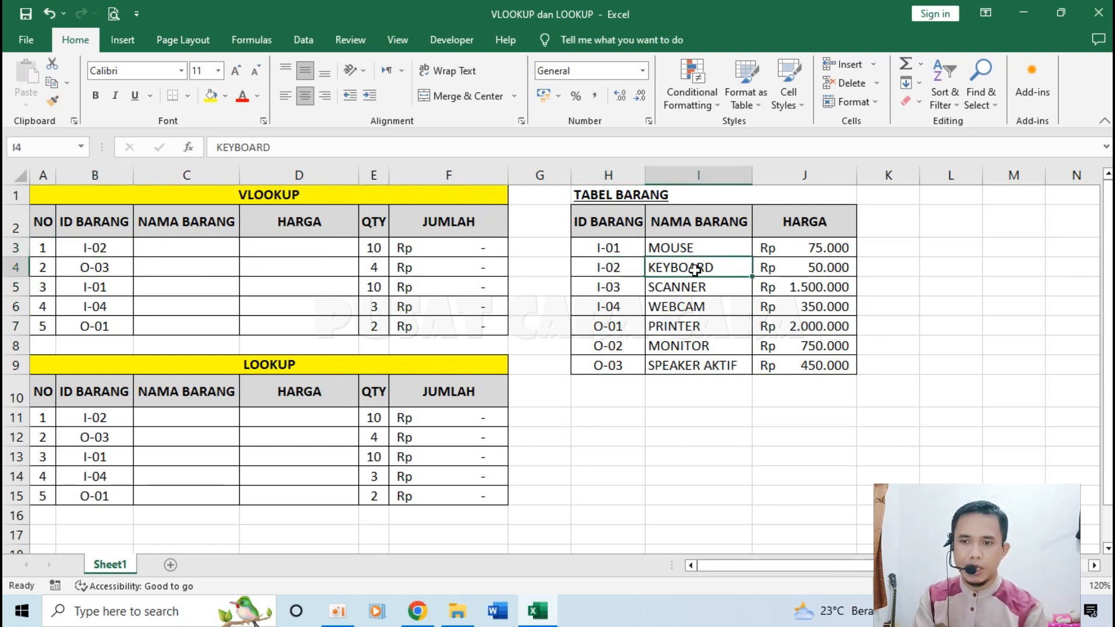
pyautogui.click(813, 265)
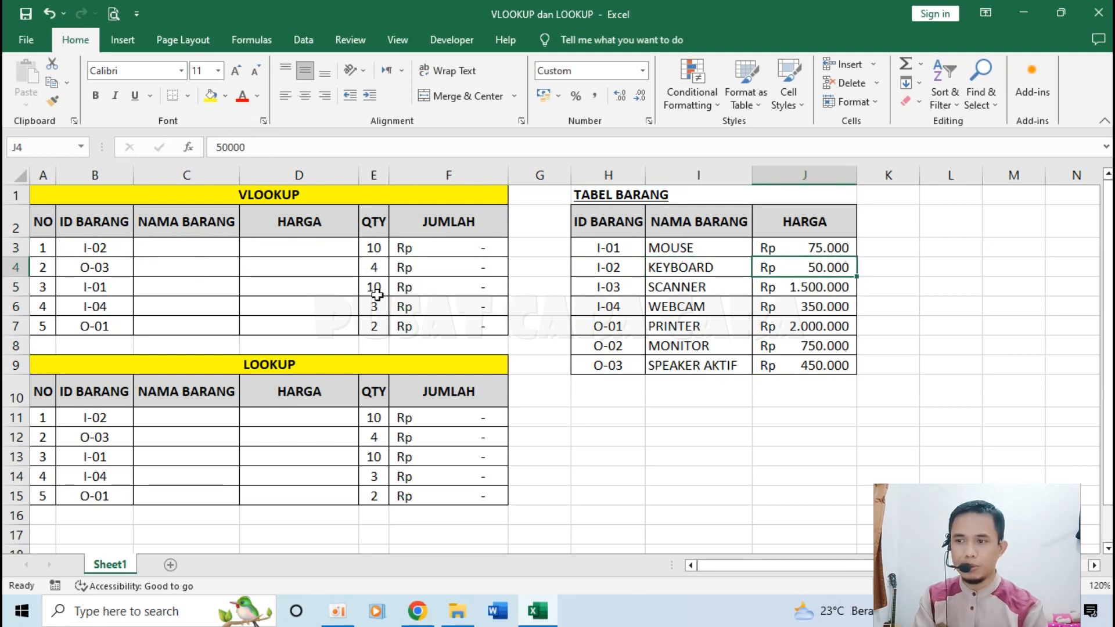
# Start a VLOOKUP formula in C3 with B3 as the lookup value, followed by a semicolon separator.
pyautogui.click(174, 251)
pyautogui.write('=')
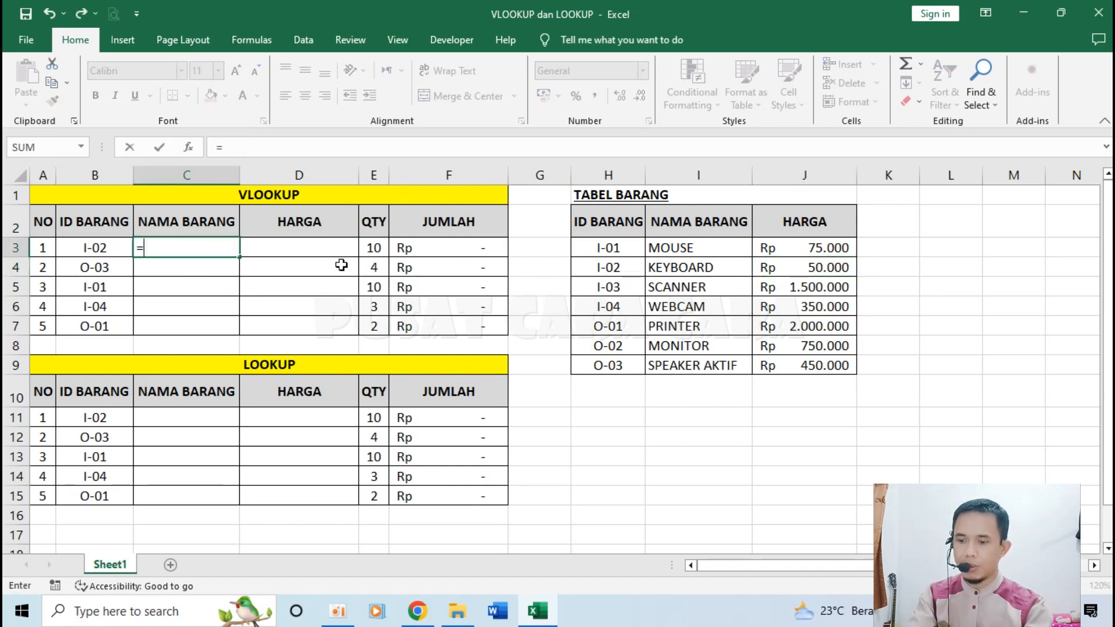
pyautogui.write('VLOOKUP(')
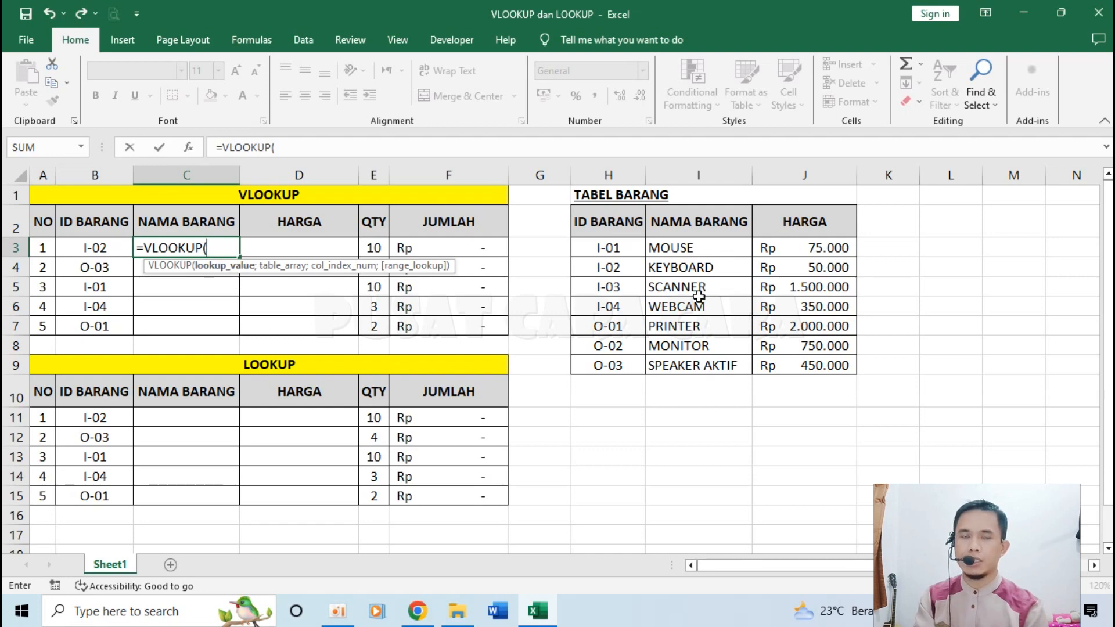
pyautogui.click(99, 250)
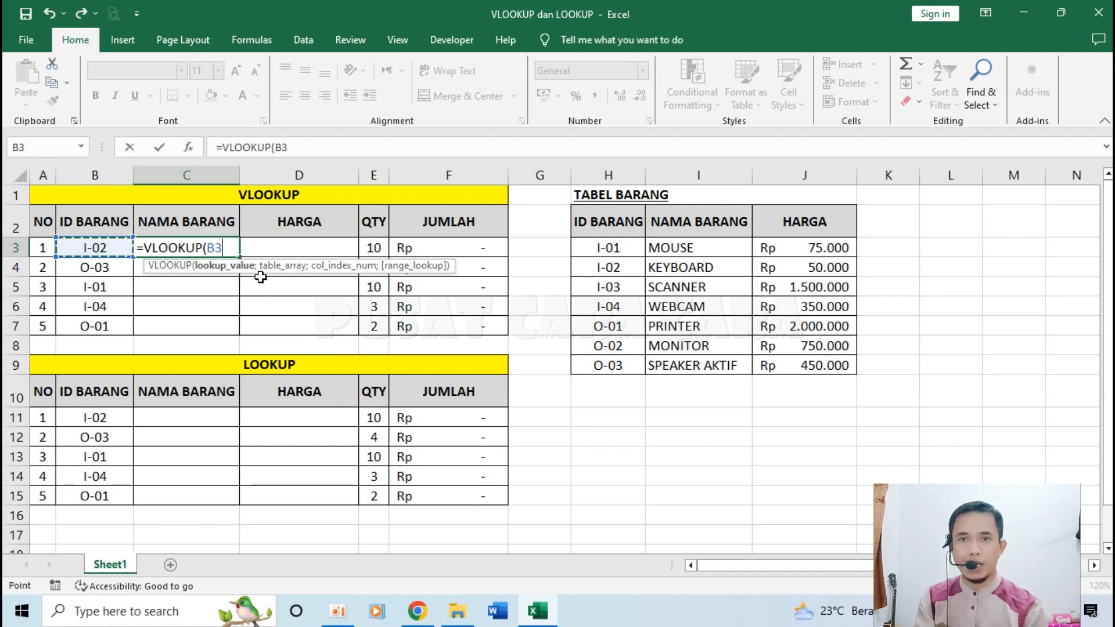
pyautogui.write(';')
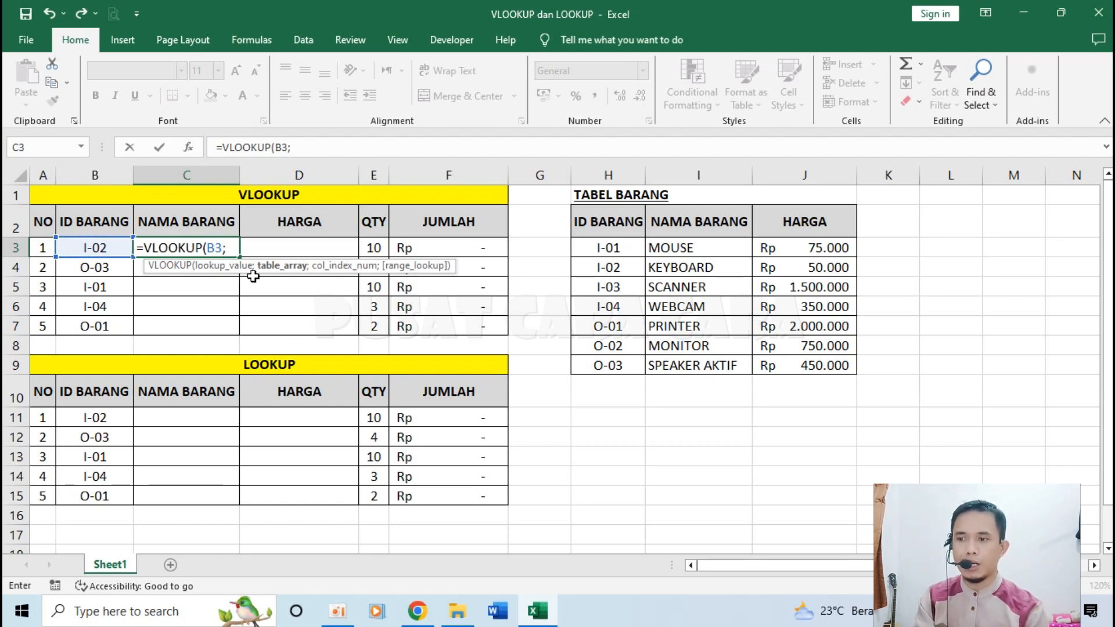
pyautogui.press('BackSpace')
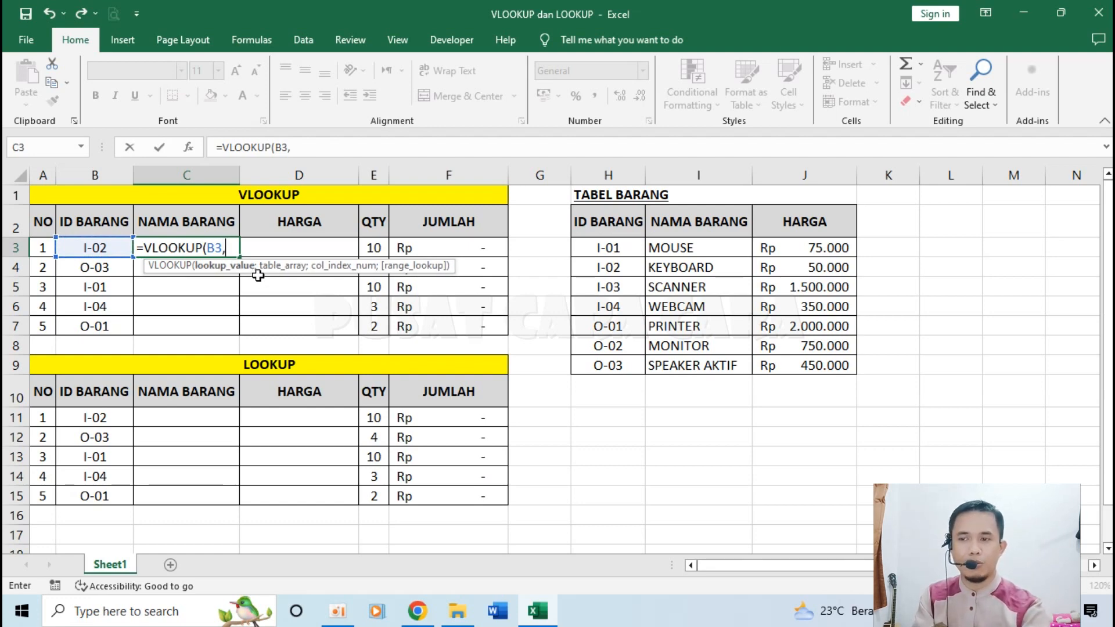
pyautogui.press('BackSpace')
pyautogui.write(';')
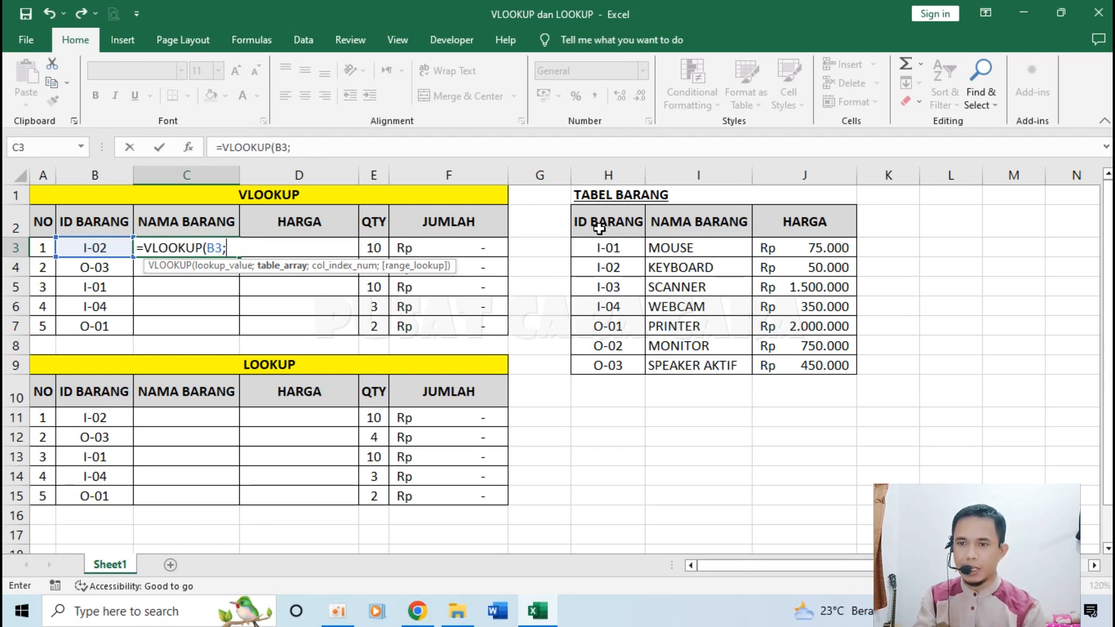
# Add the absolute range $H$2:$J$9 as the formula's table array and 2 as the column index.
pyautogui.moveTo(608, 221); pyautogui.dragTo(798, 361)
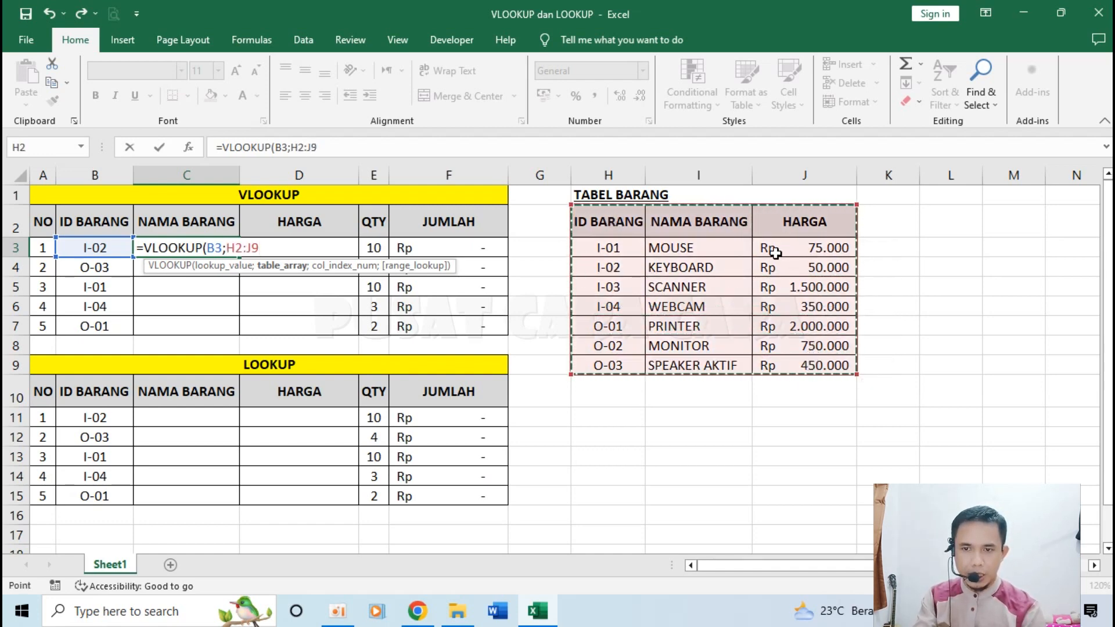
pyautogui.click(602, 248)
pyautogui.moveTo(602, 248); pyautogui.dragTo(815, 366)
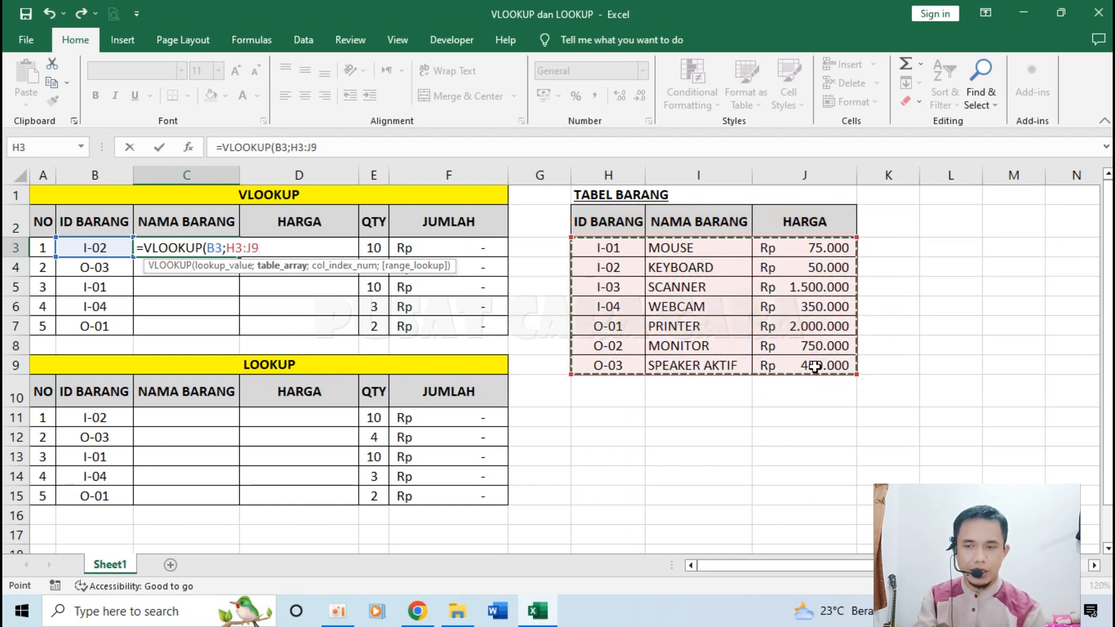
pyautogui.moveTo(612, 220); pyautogui.dragTo(819, 367)
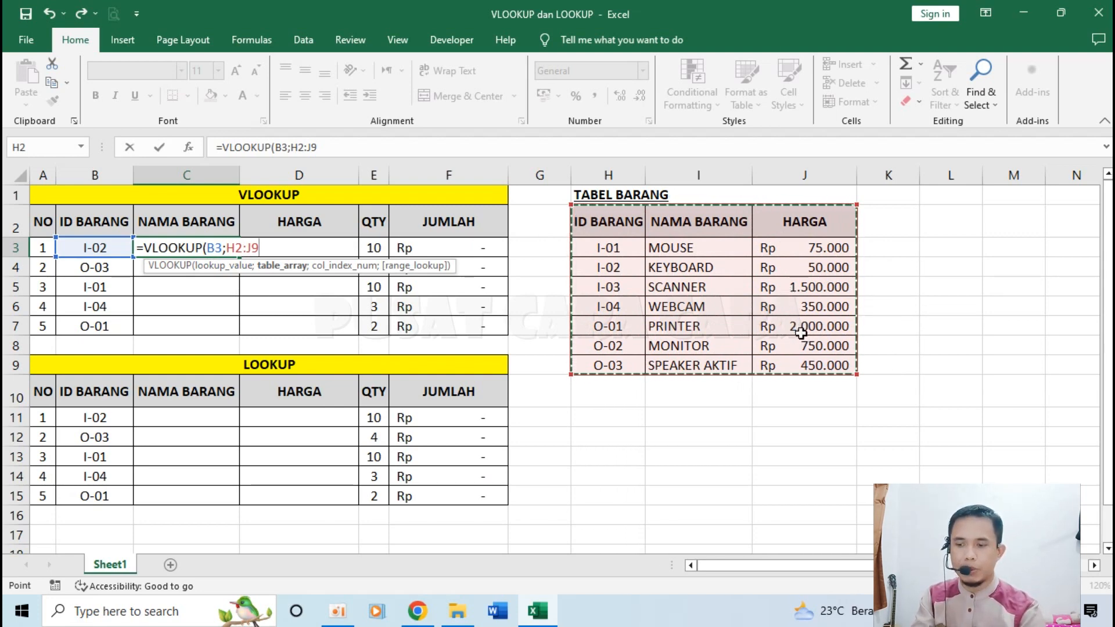
pyautogui.press('F4')
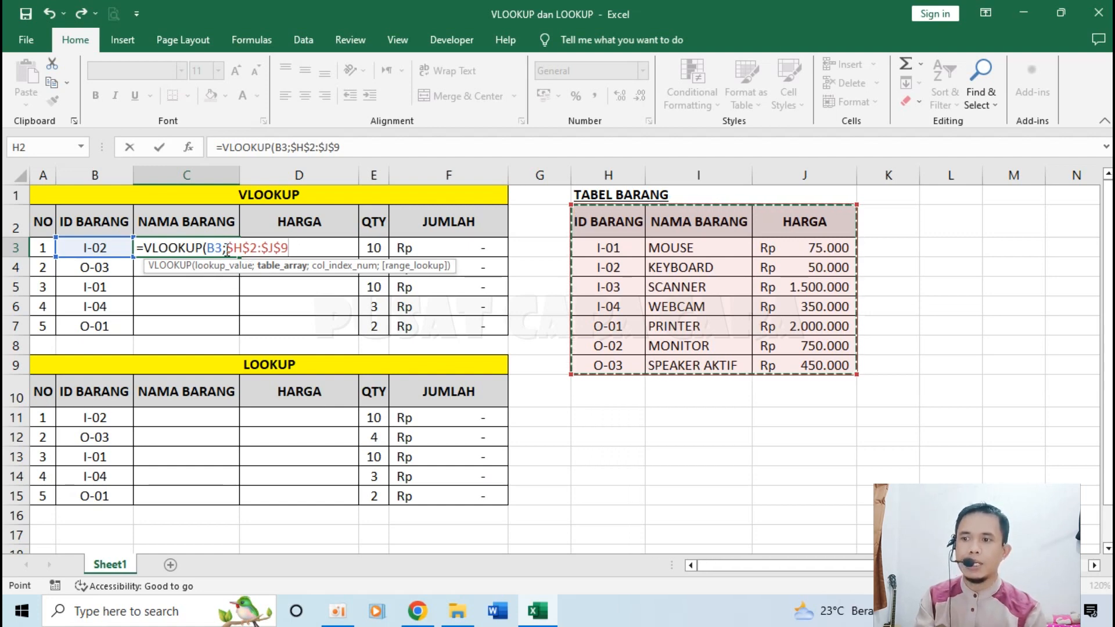
pyautogui.moveTo(225, 242); pyautogui.dragTo(289, 247)
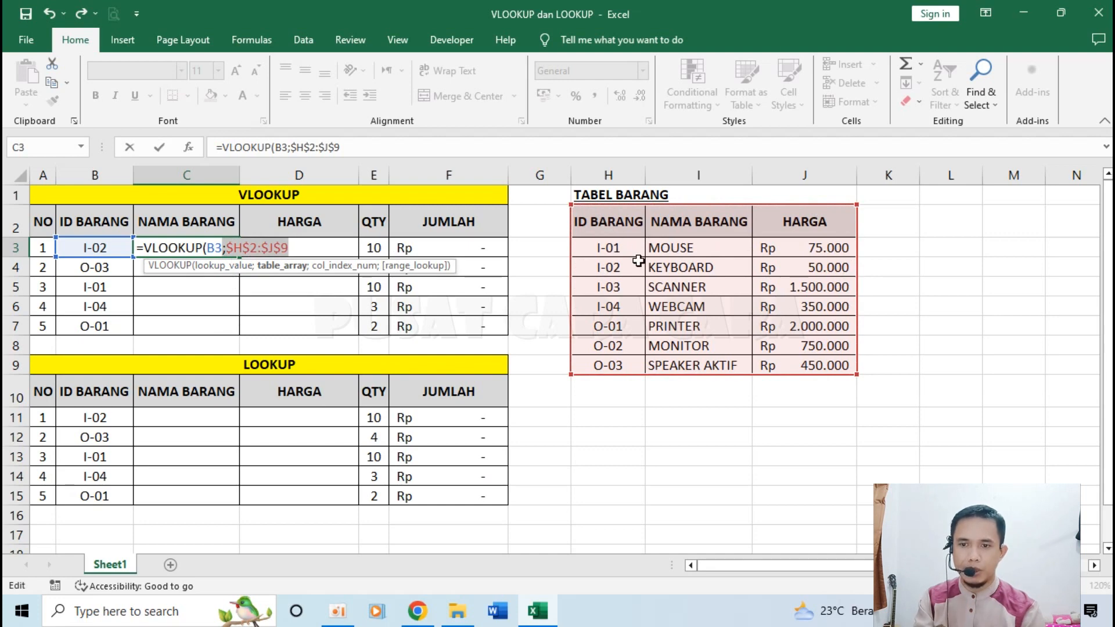
pyautogui.click(300, 245)
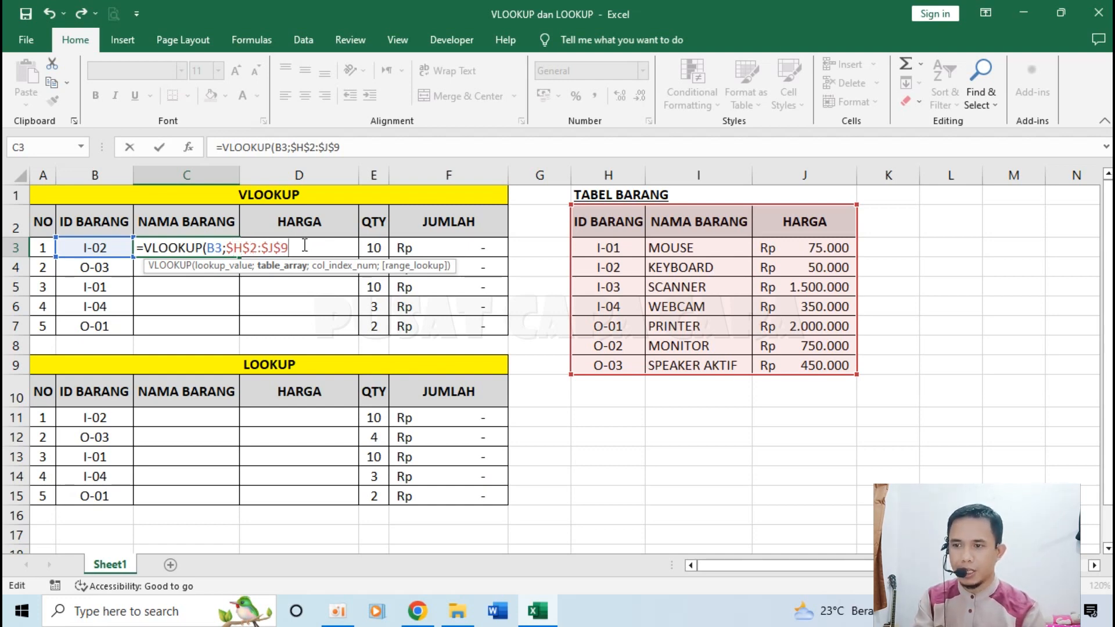
pyautogui.write(';2')
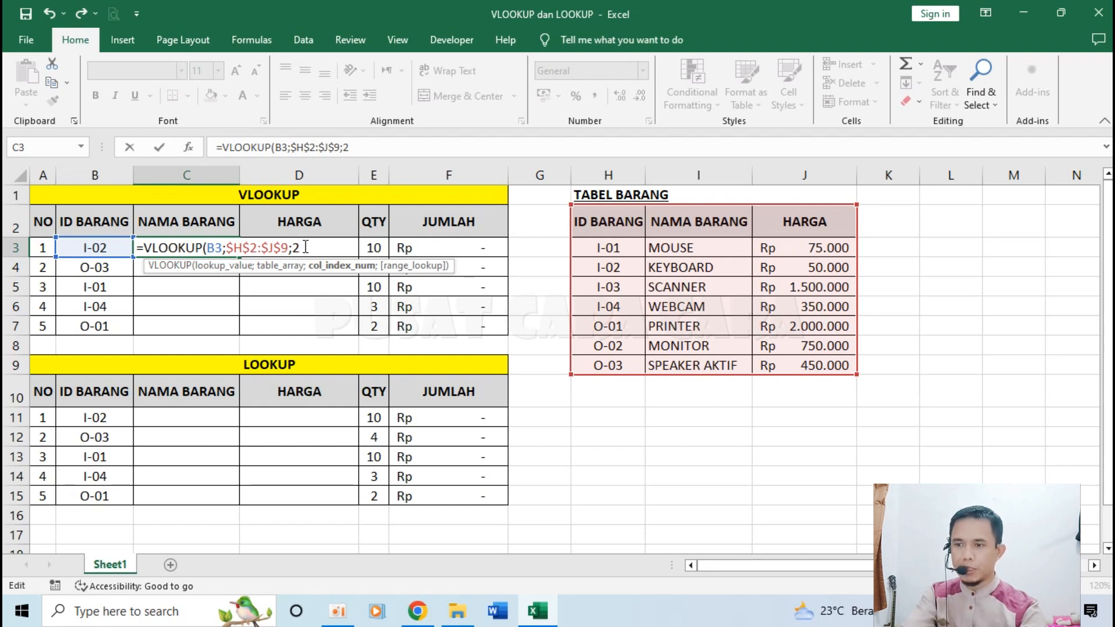
pyautogui.write(';')
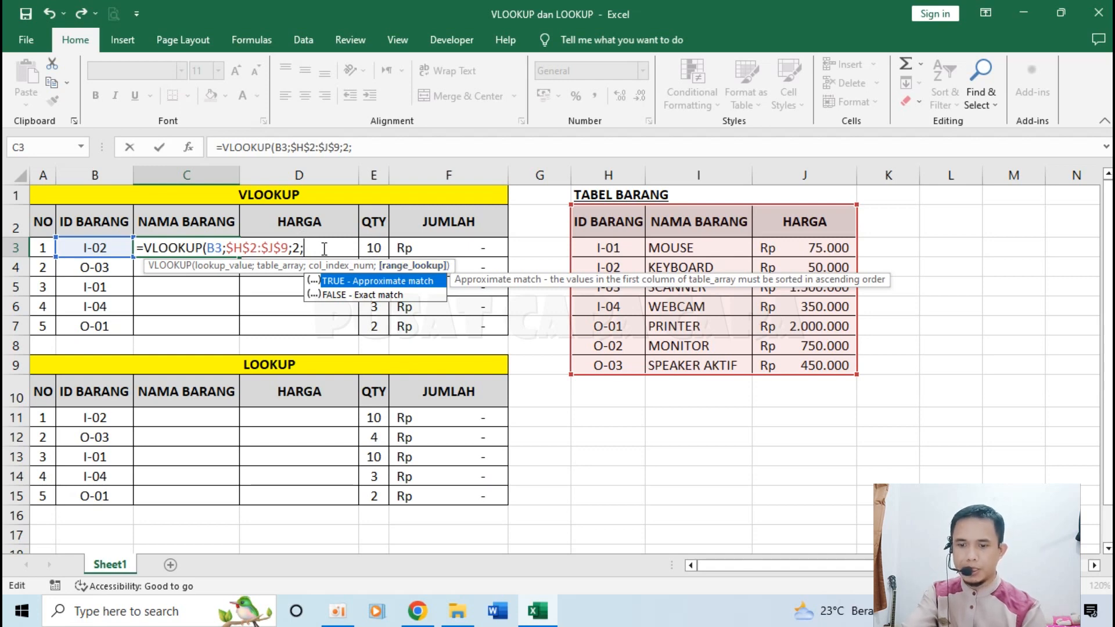
pyautogui.write('FAL')
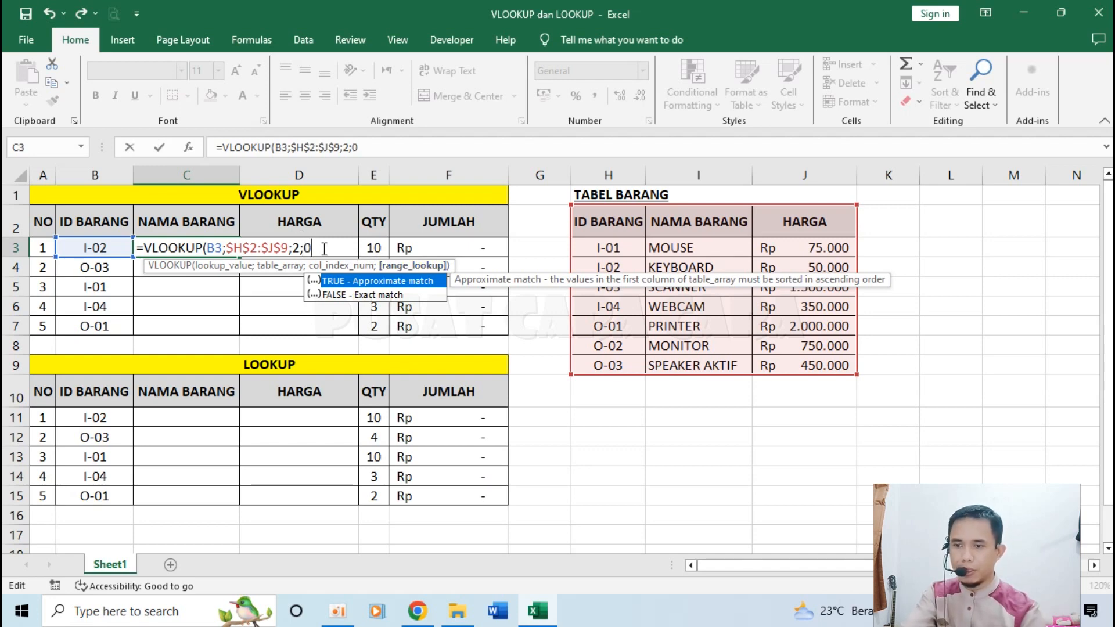
pyautogui.write('SE')
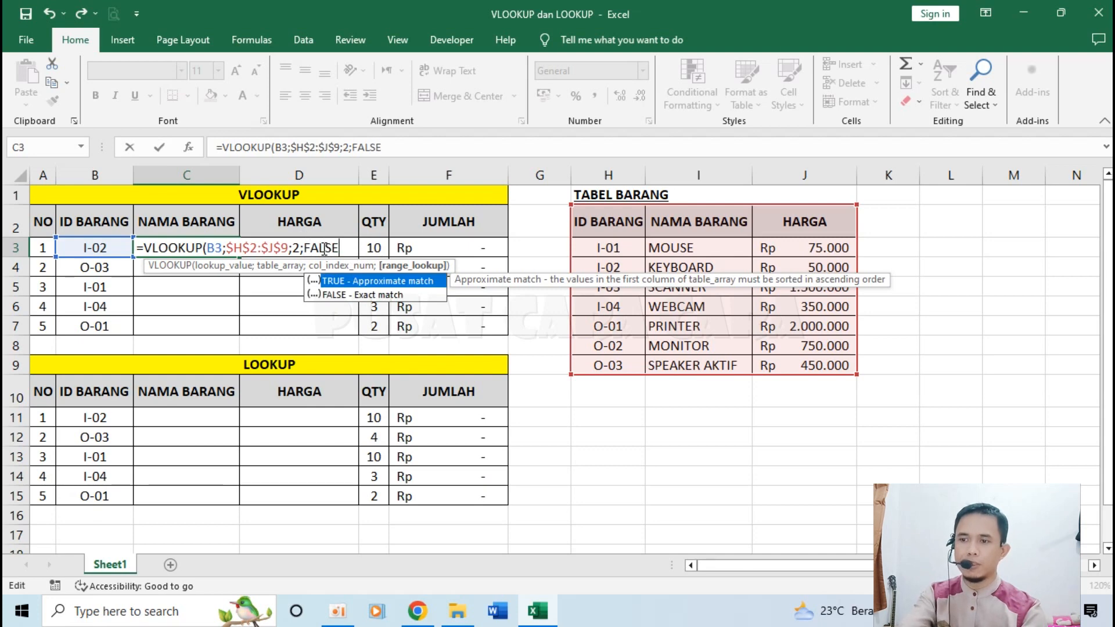
pyautogui.press('BackSpace')
pyautogui.press('BackSpace')
pyautogui.press('BackSpace')
pyautogui.press('BackSpace')
pyautogui.press('BackSpace')
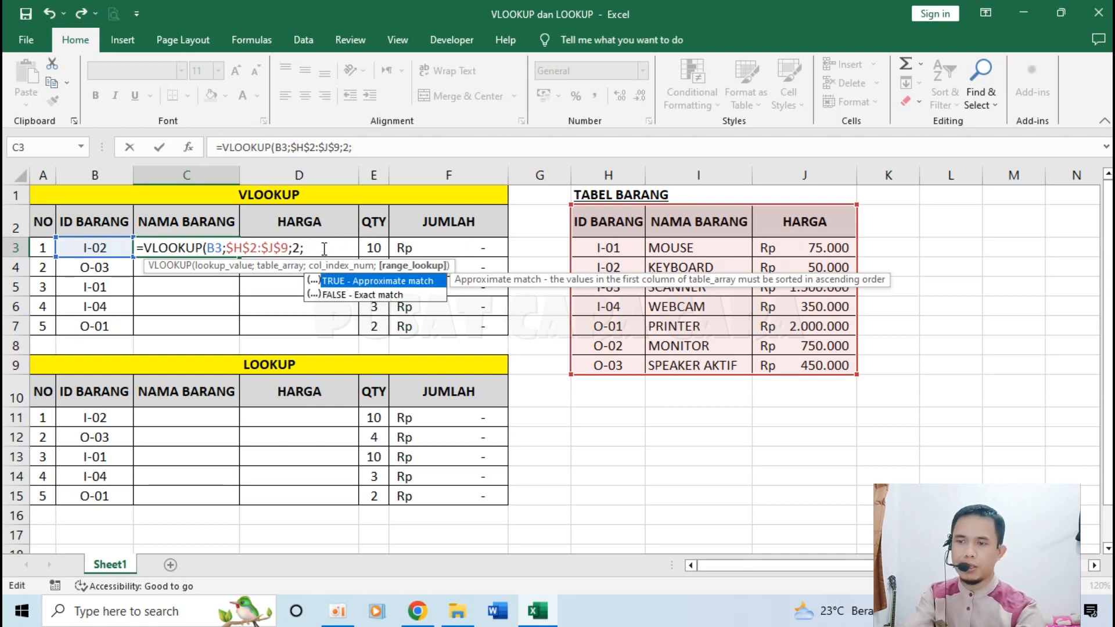
# Complete the C3 formula with 0 for an exact match, giving =VLOOKUP(B3;$H$2:$J$9;2;0).
pyautogui.write('0)')
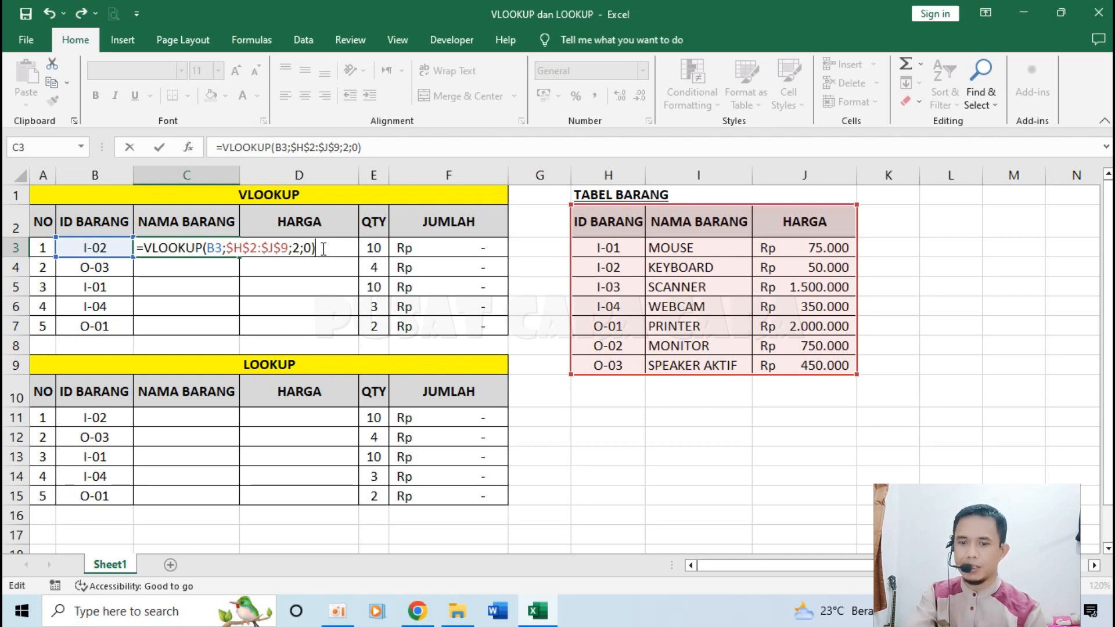
pyautogui.press('Return')
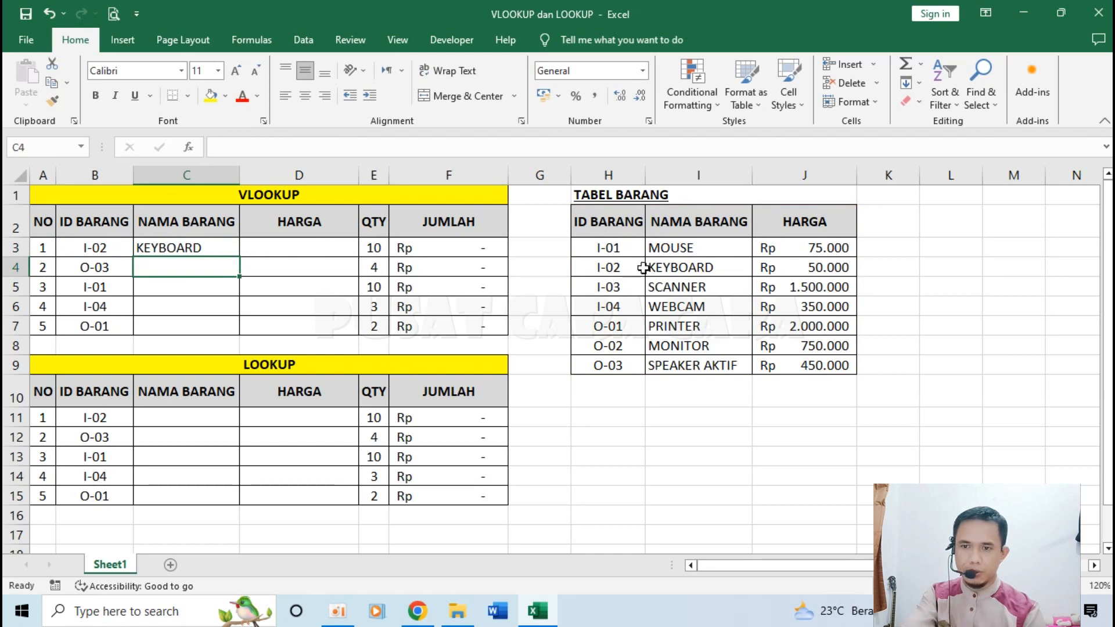
# Review the lookup value, table range and column index arguments of the VLOOKUP formula in C3.
pyautogui.doubleClick(202, 248)
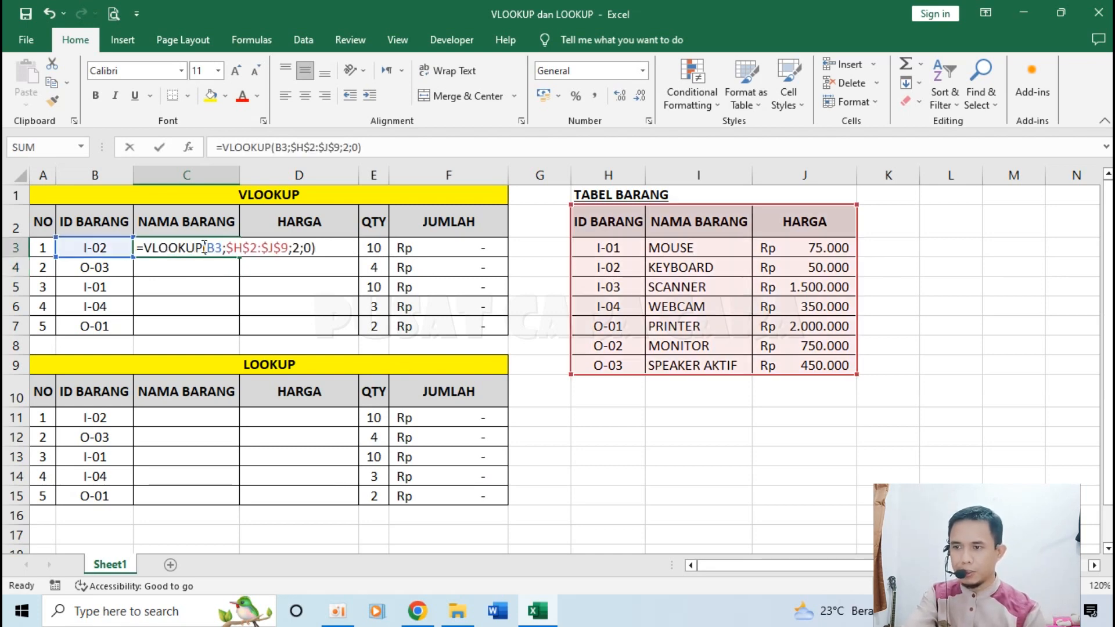
pyautogui.click(322, 246)
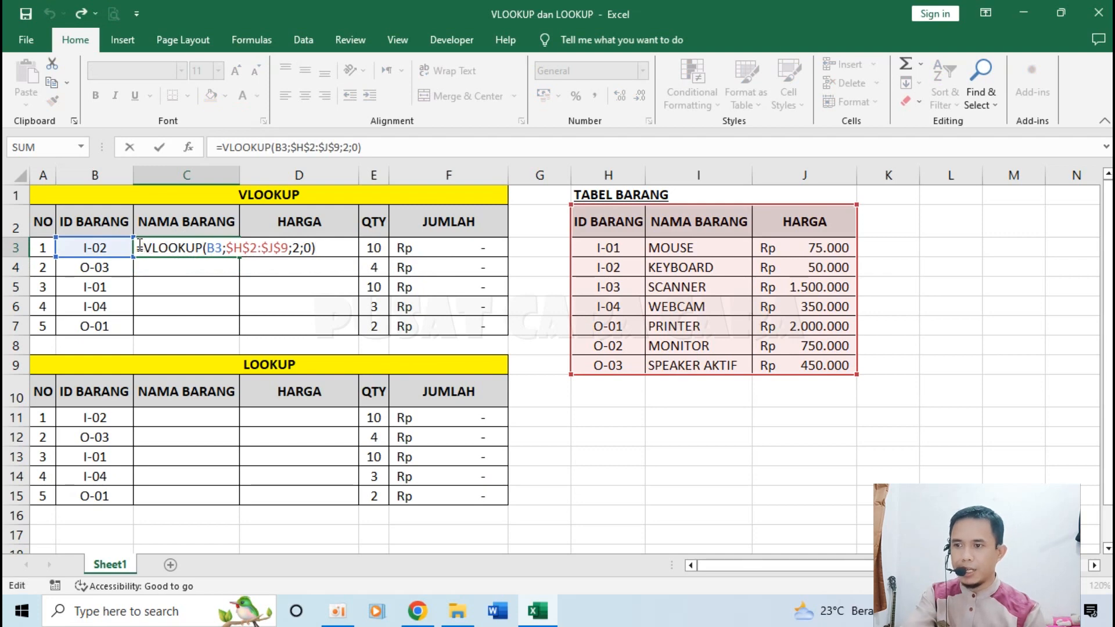
pyautogui.moveTo(140, 244); pyautogui.dragTo(223, 248)
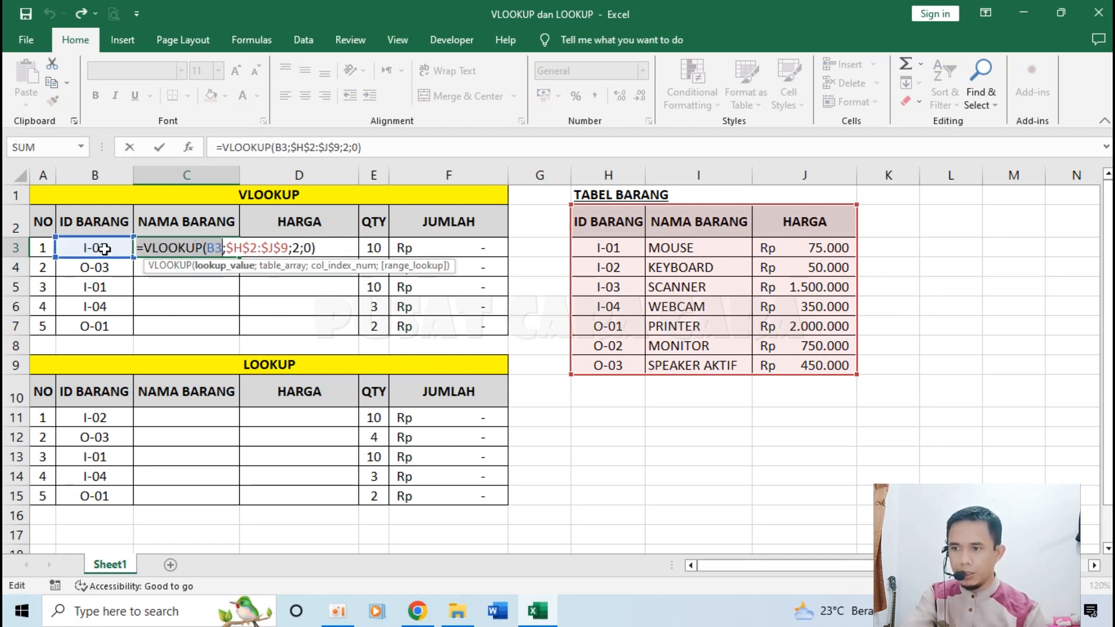
pyautogui.moveTo(227, 247); pyautogui.dragTo(293, 250)
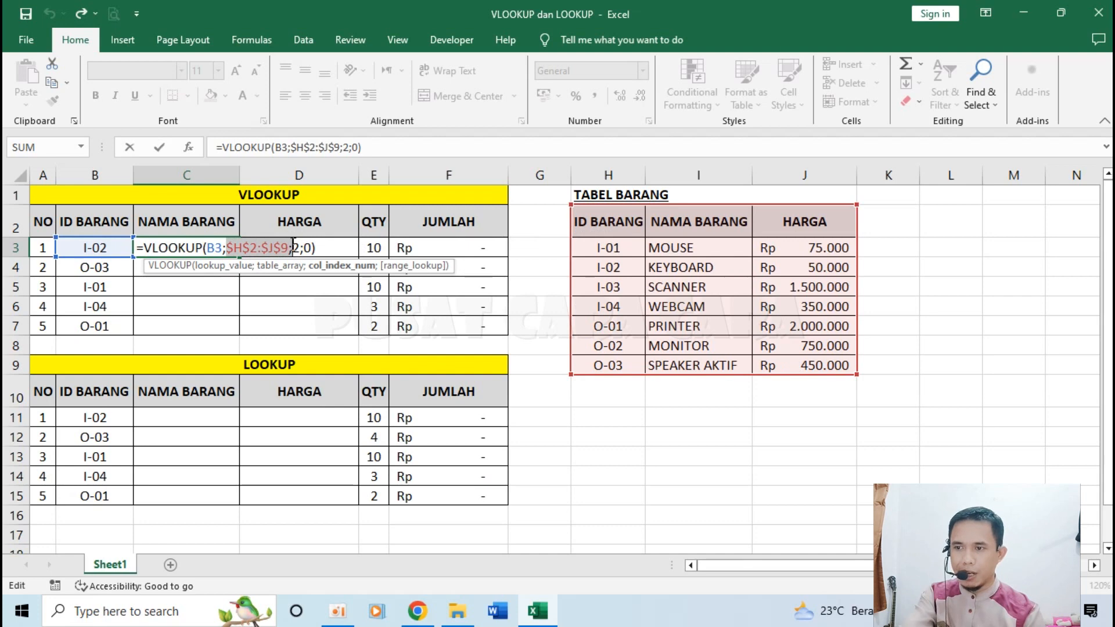
pyautogui.click(295, 246)
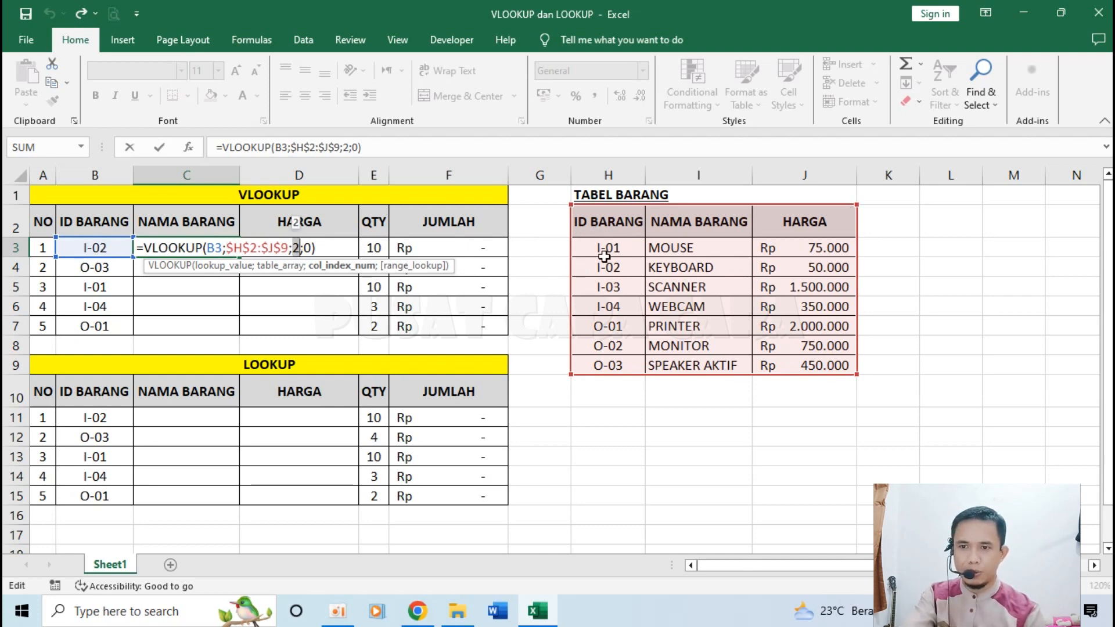
pyautogui.click(324, 246)
pyautogui.press('Return')
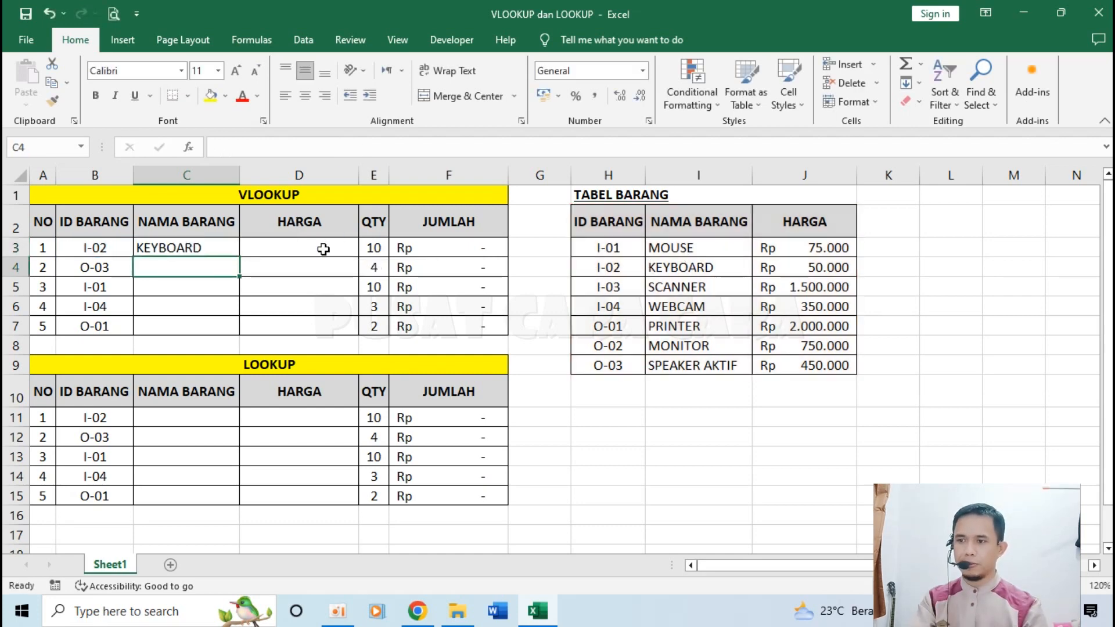
# Change the item ID in B3 to I-02a and compare the lookup in C3 with the entries in TABEL BARANG.
pyautogui.click(119, 249)
pyautogui.doubleClick(119, 249)
pyautogui.write('a')
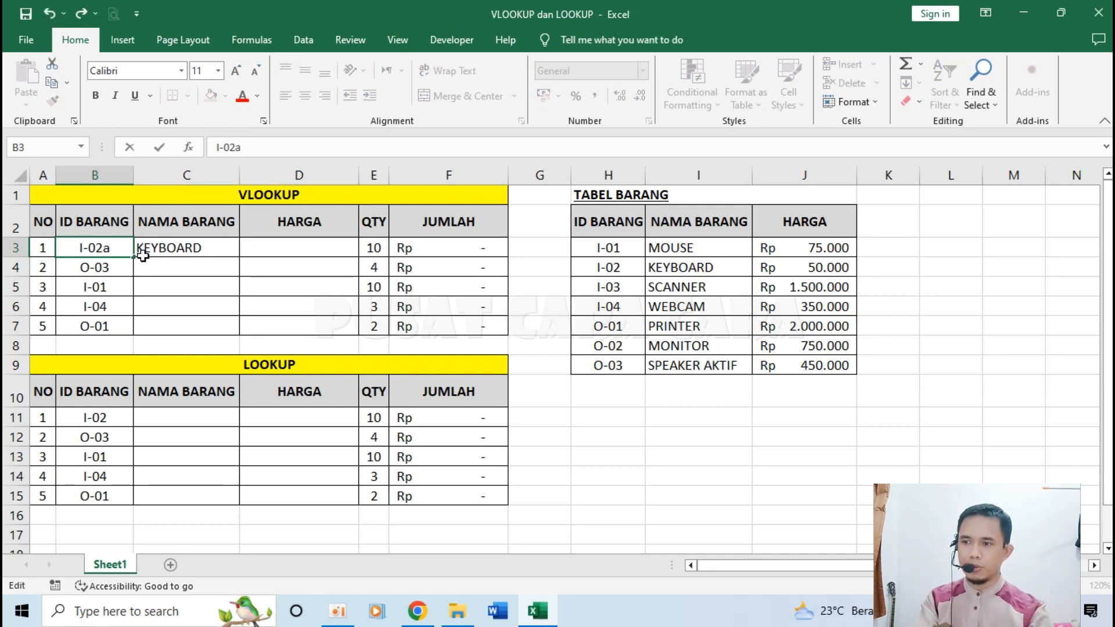
pyautogui.press('Return')
pyautogui.click(198, 247)
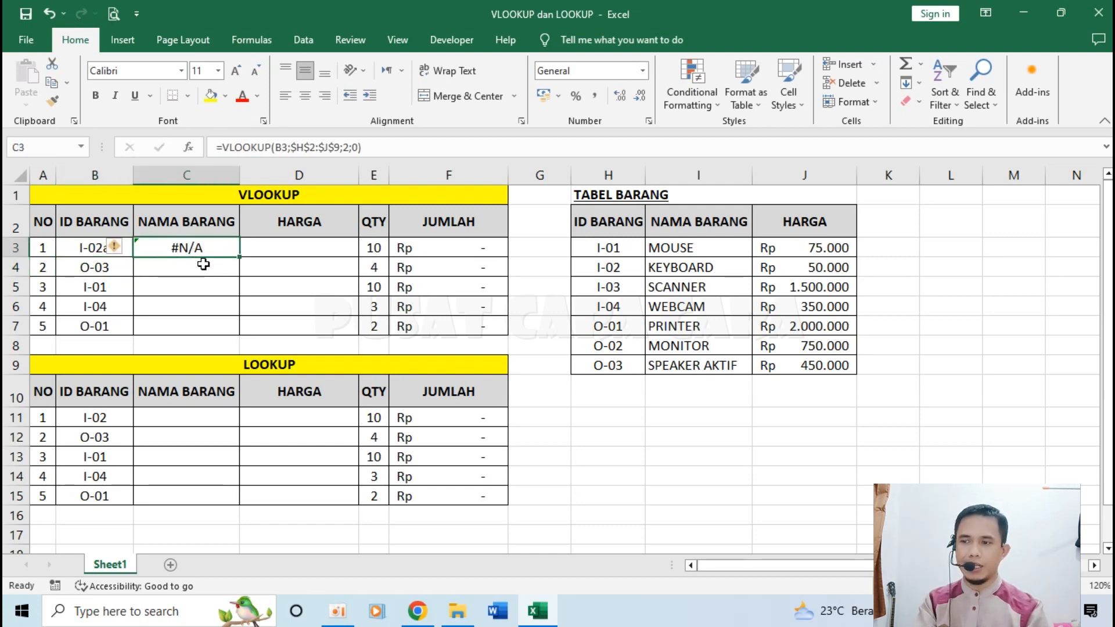
pyautogui.click(204, 265)
pyautogui.click(110, 248)
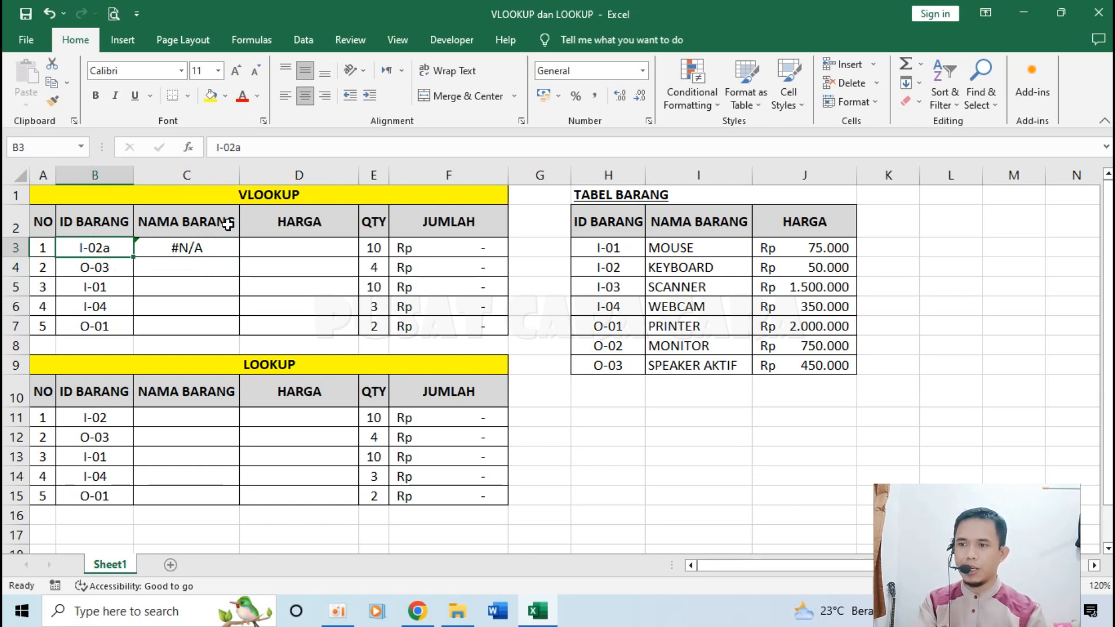
pyautogui.moveTo(607, 247); pyautogui.dragTo(796, 363)
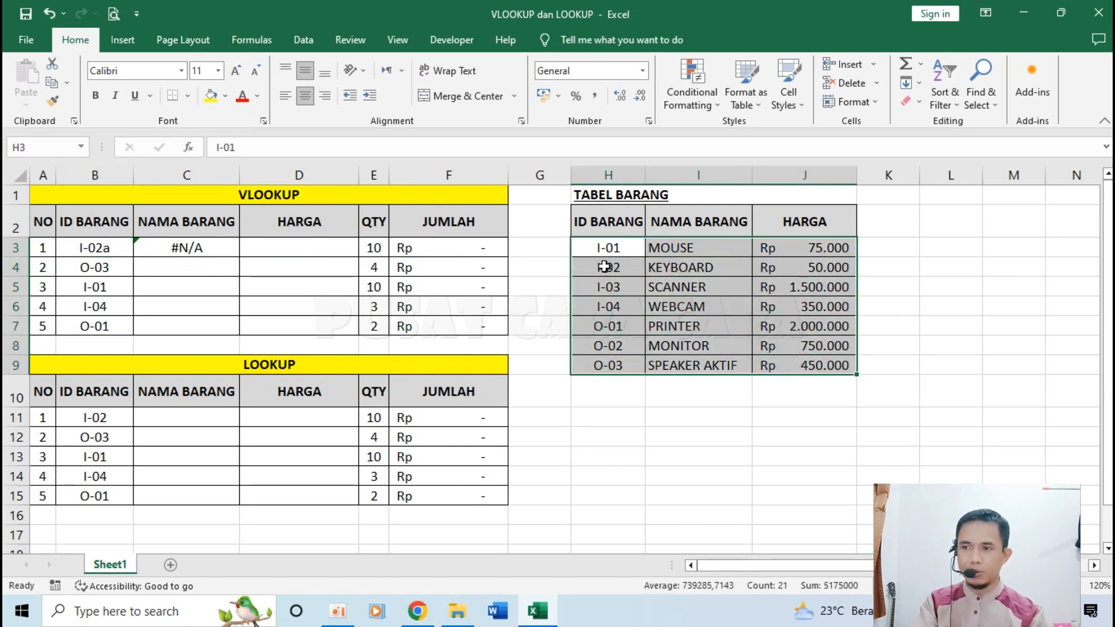
pyautogui.click(712, 263)
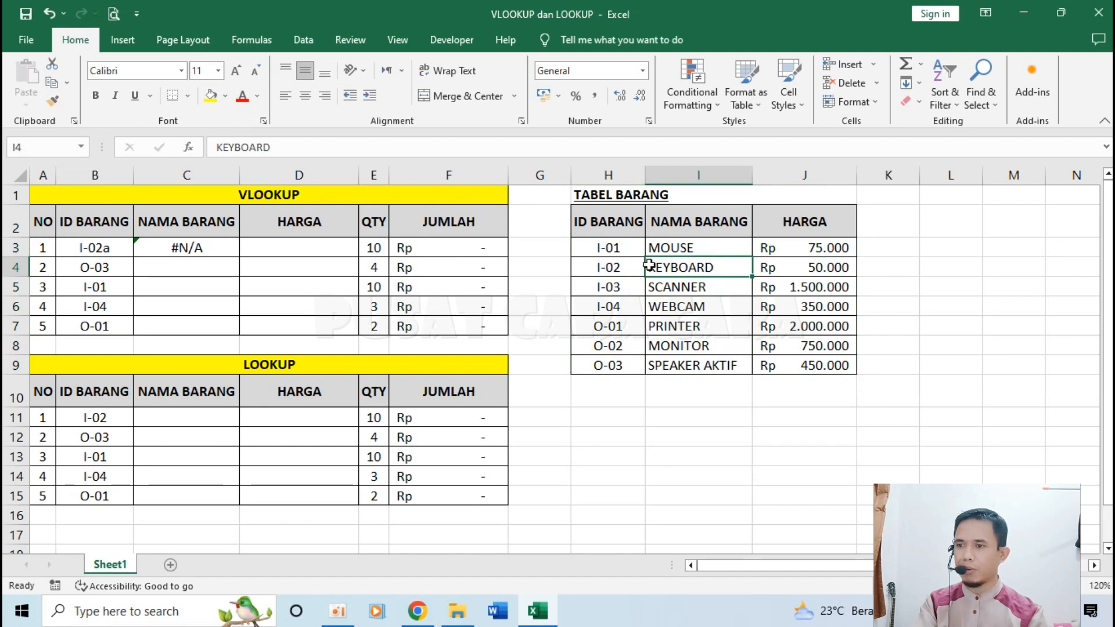
# Change the range lookup argument of the VLOOKUP formula in C3 to 1 for an approximate match.
pyautogui.click(186, 249)
pyautogui.click(609, 268)
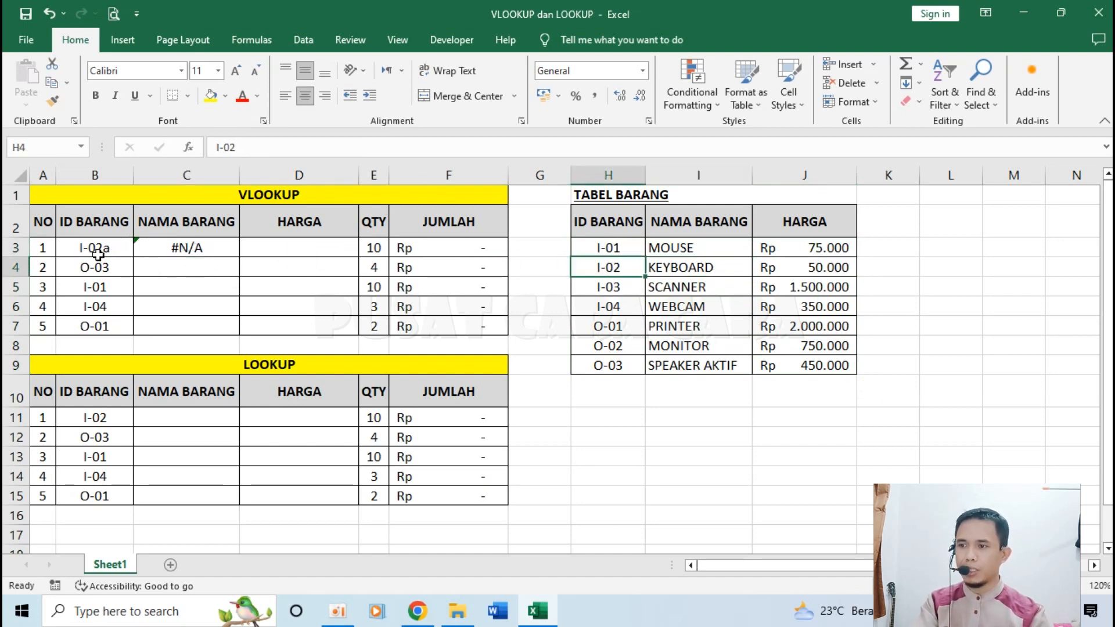
pyautogui.doubleClick(218, 248)
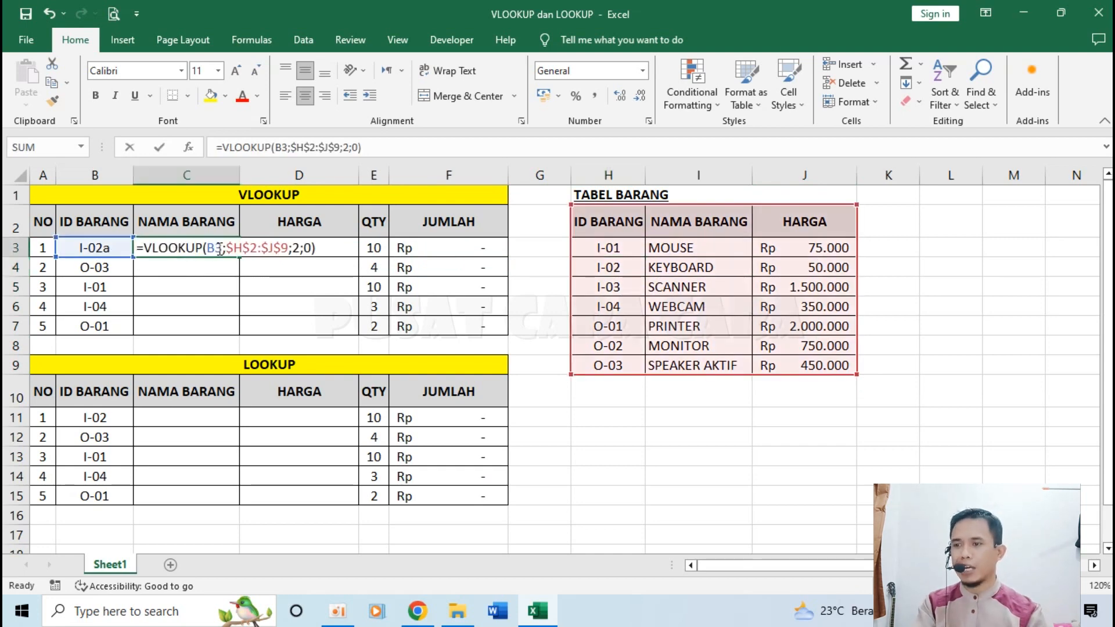
pyautogui.click(309, 249)
pyautogui.press('BackSpace')
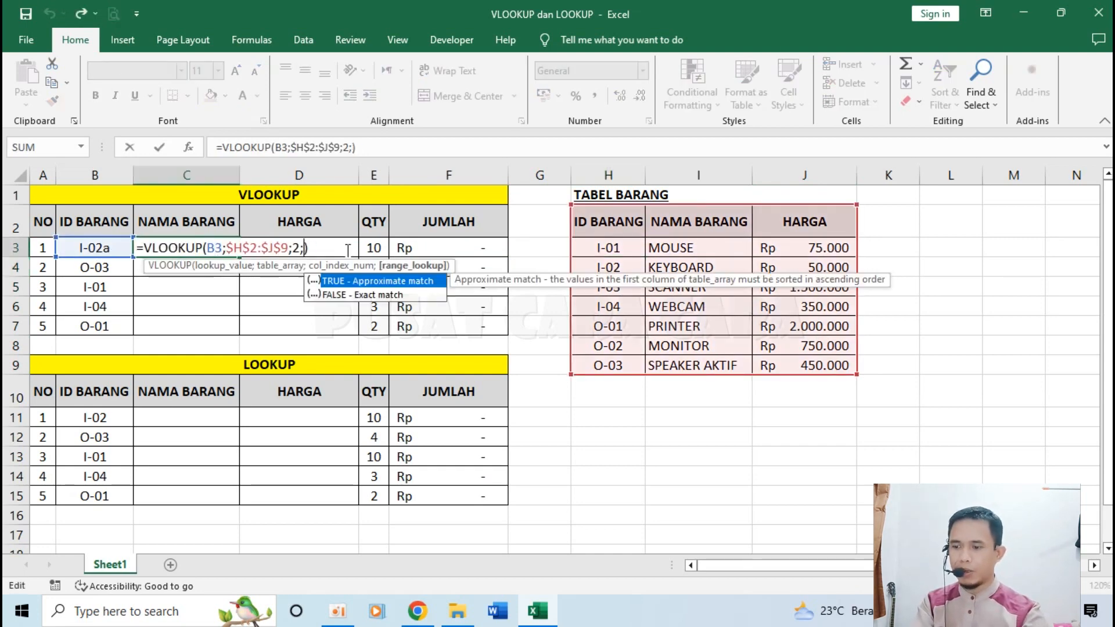
pyautogui.write('1')
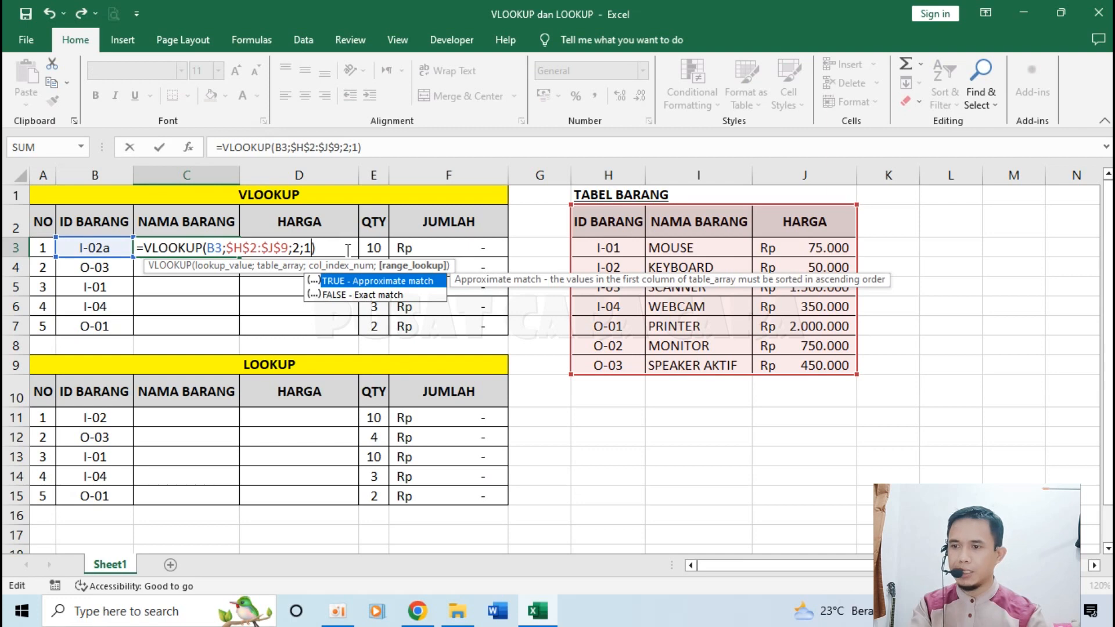
pyautogui.press('Return')
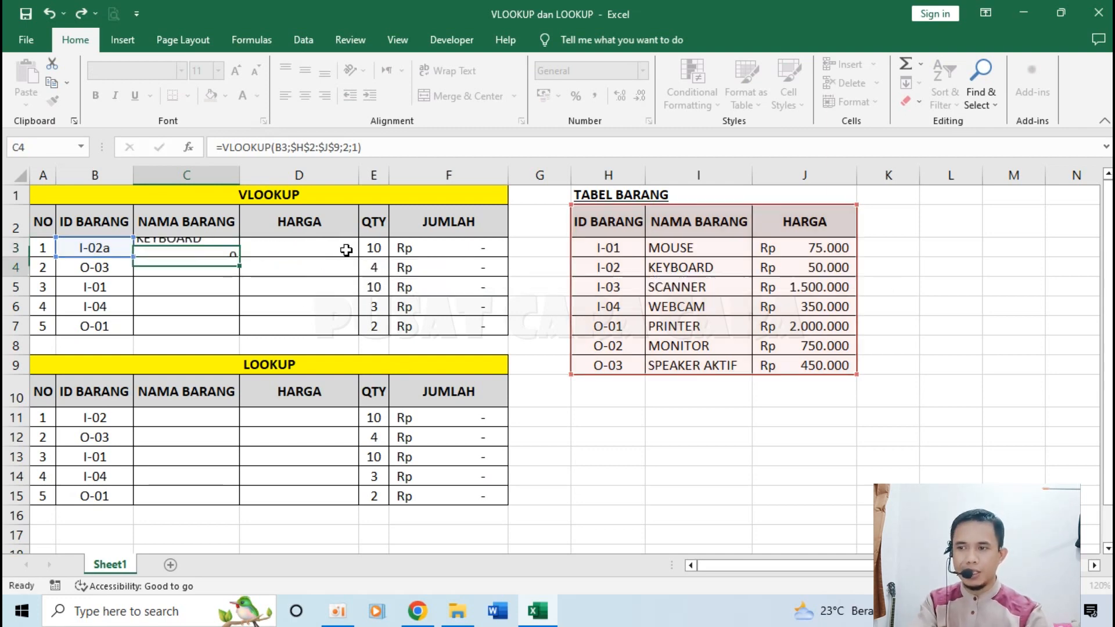
# Compare the item ID in B3 and the approximate-match formula in C3 with the I-02 row of TABEL BARANG.
pyautogui.click(212, 252)
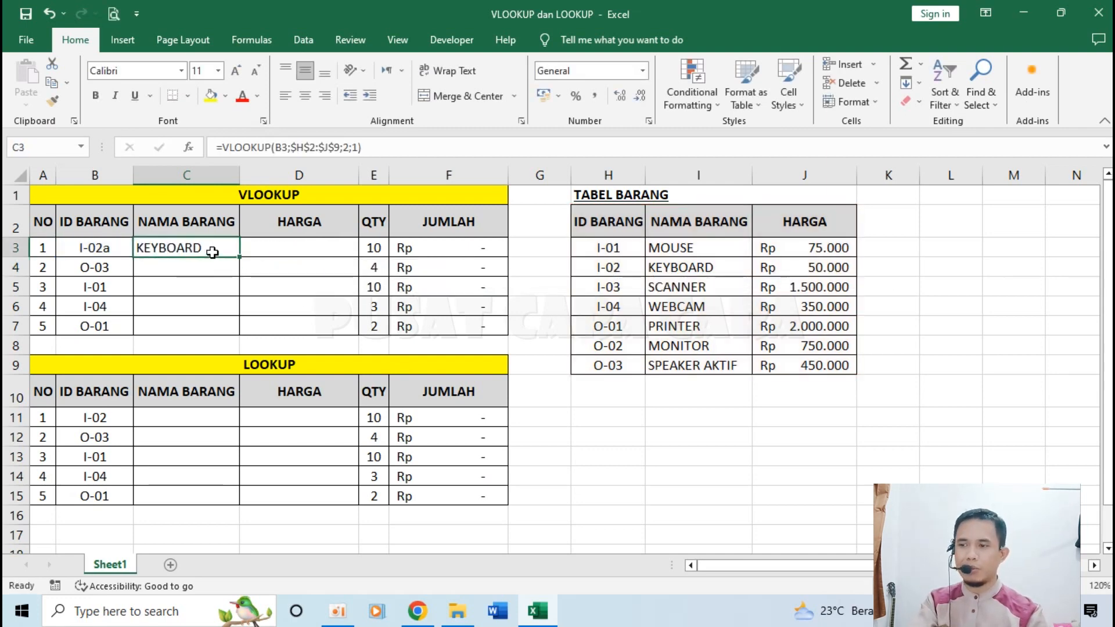
pyautogui.click(102, 248)
pyautogui.doubleClick(216, 249)
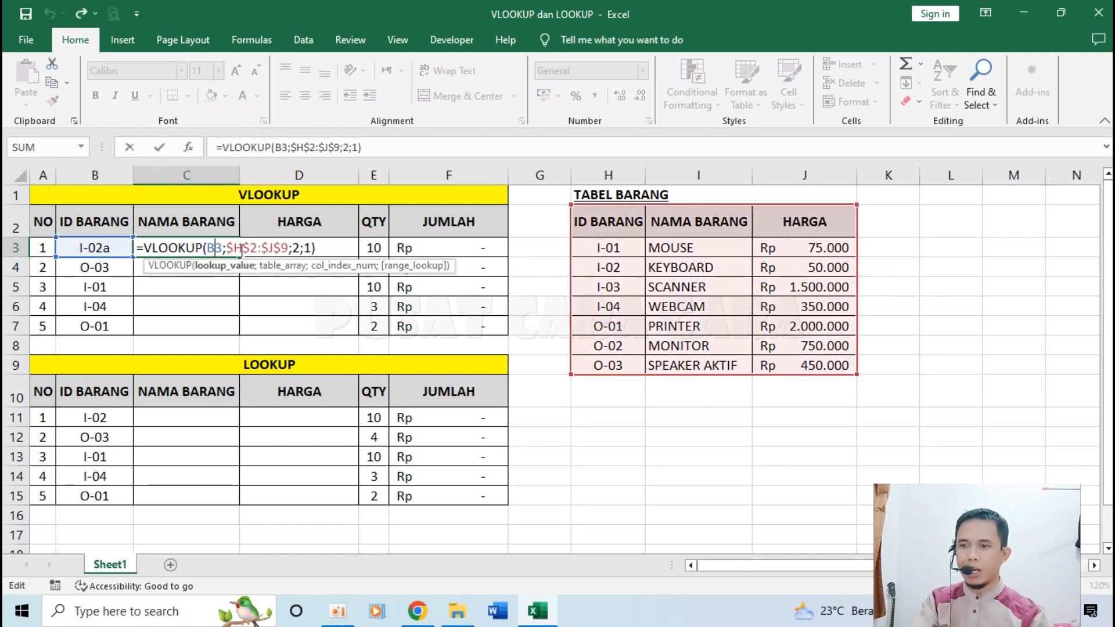
pyautogui.click(313, 249)
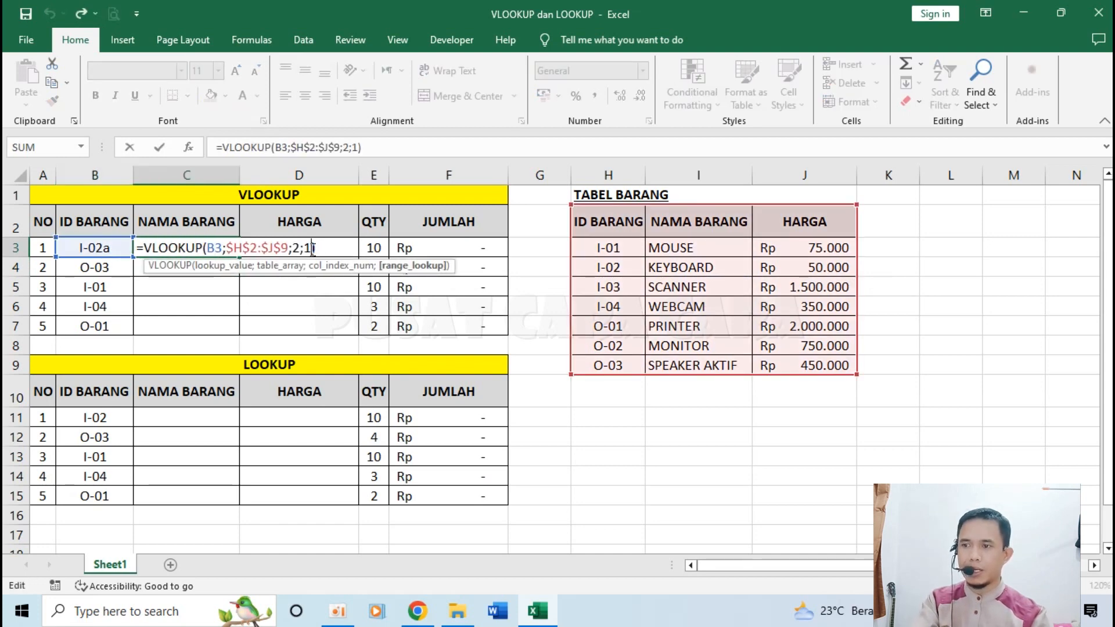
pyautogui.hotkey('ctrl', 'Return')
pyautogui.click(116, 248)
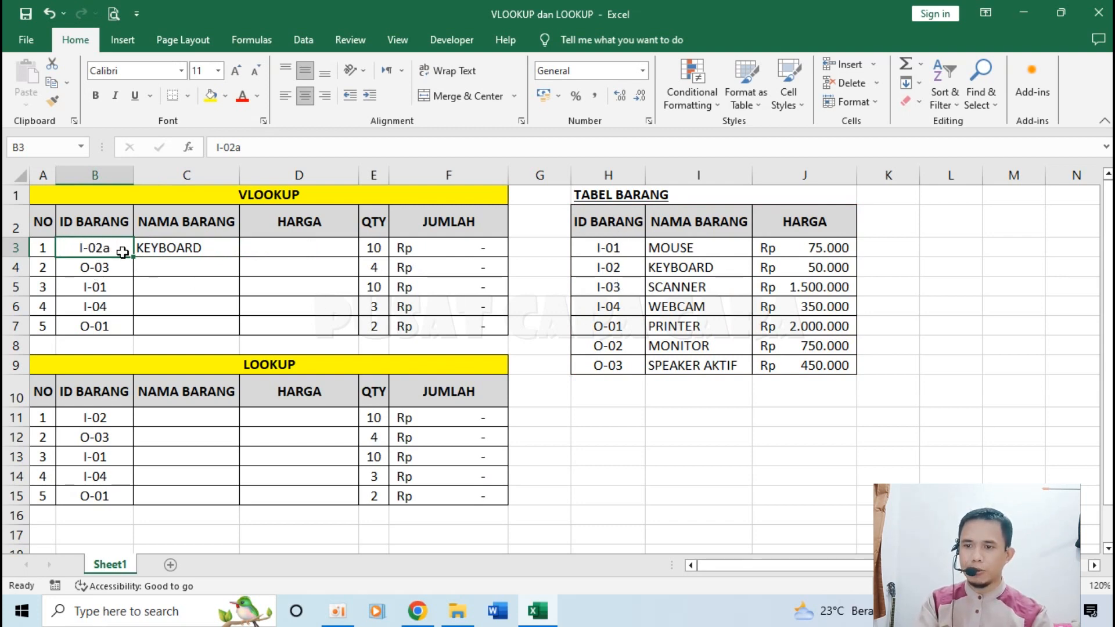
pyautogui.click(620, 267)
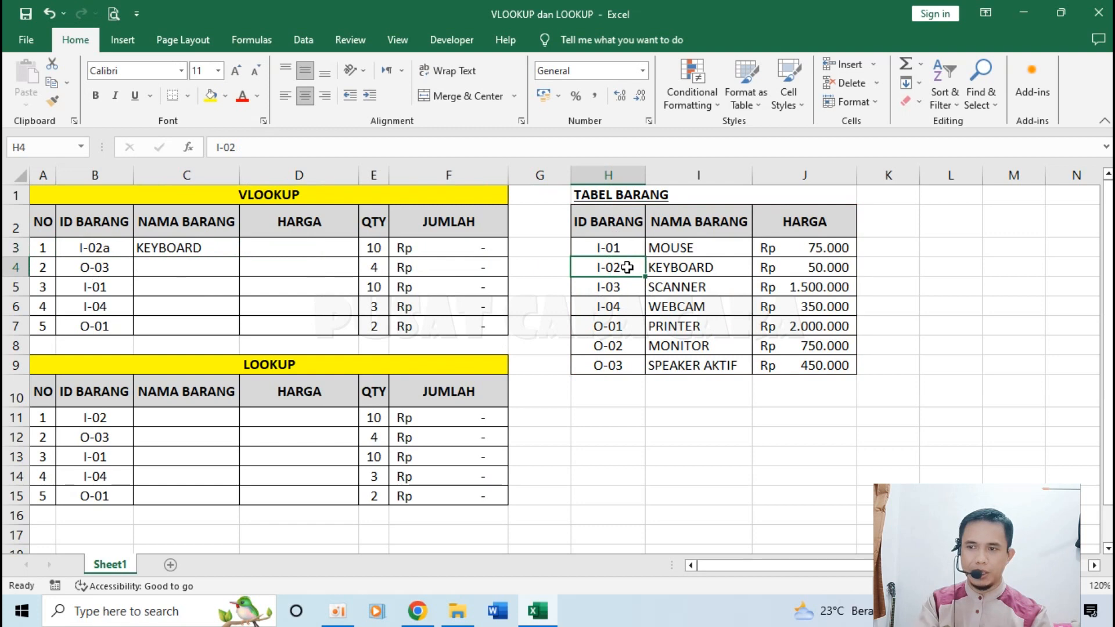
pyautogui.click(683, 268)
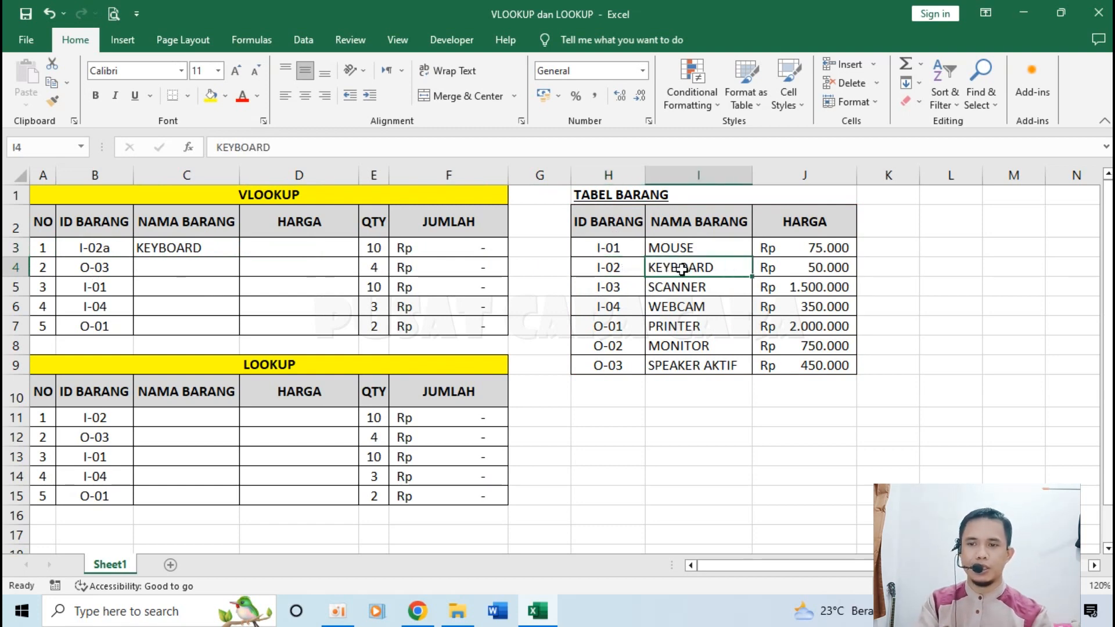
pyautogui.click(610, 268)
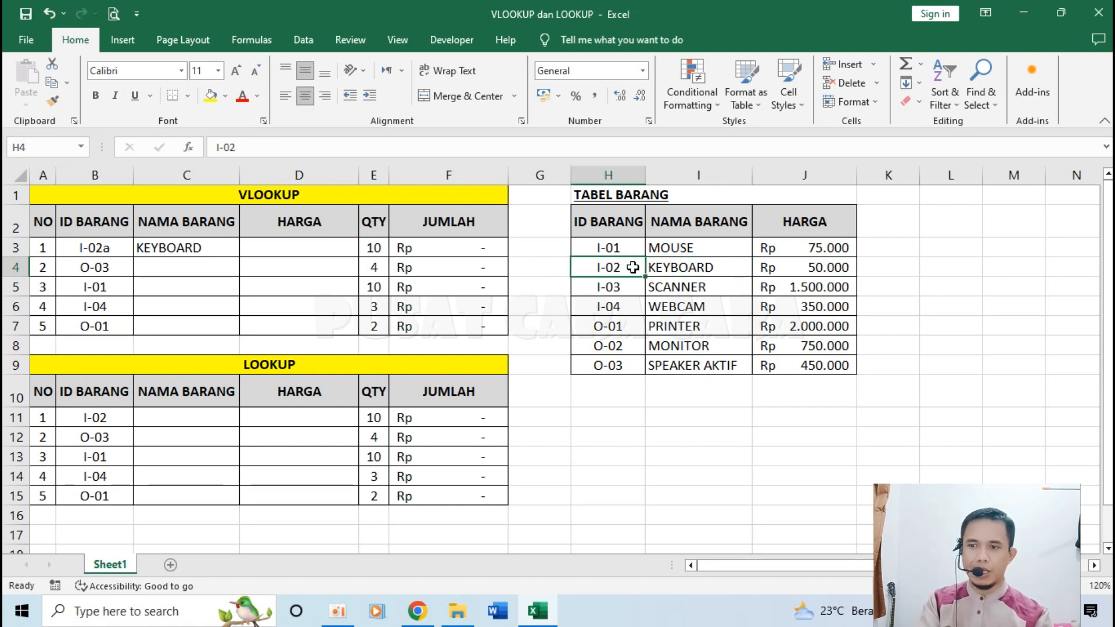
pyautogui.click(174, 252)
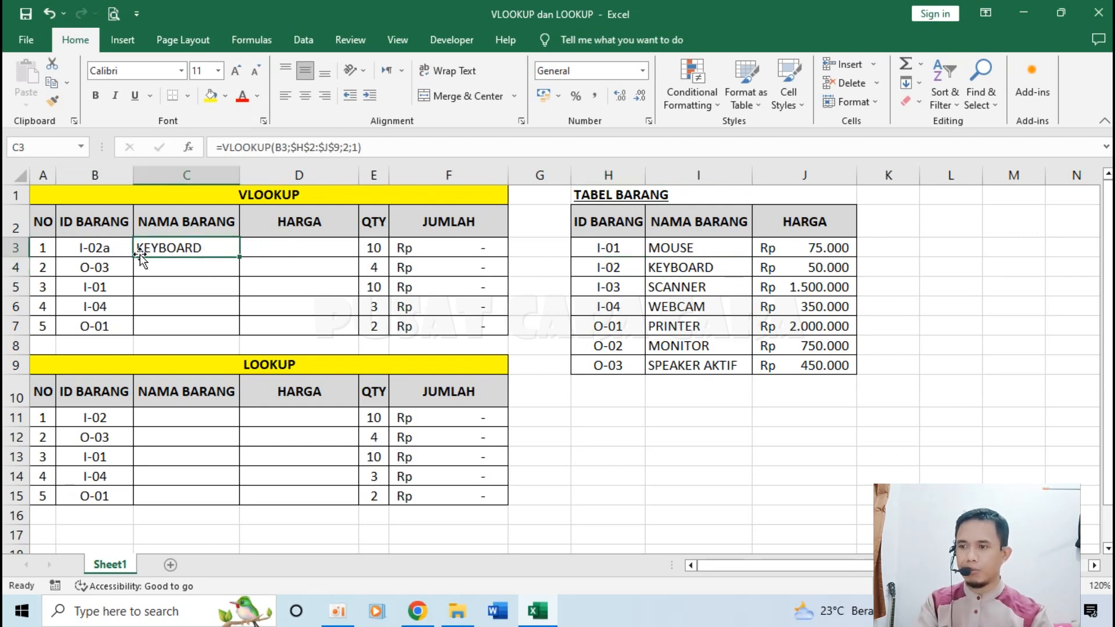
# Set the item ID in B3 to I-02.
pyautogui.click(123, 249)
pyautogui.doubleClick(124, 249)
pyautogui.press('BackSpace')
pyautogui.press('Return')
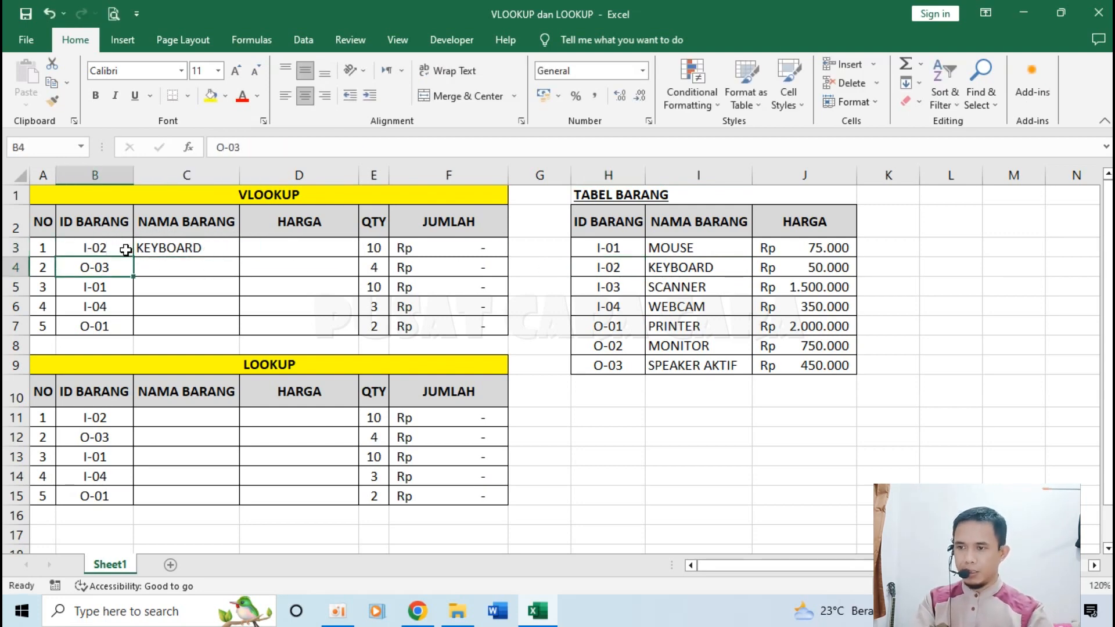
# Set the range lookup argument of the VLOOKUP formula in C3 to 0 for an exact match.
pyautogui.doubleClick(184, 247)
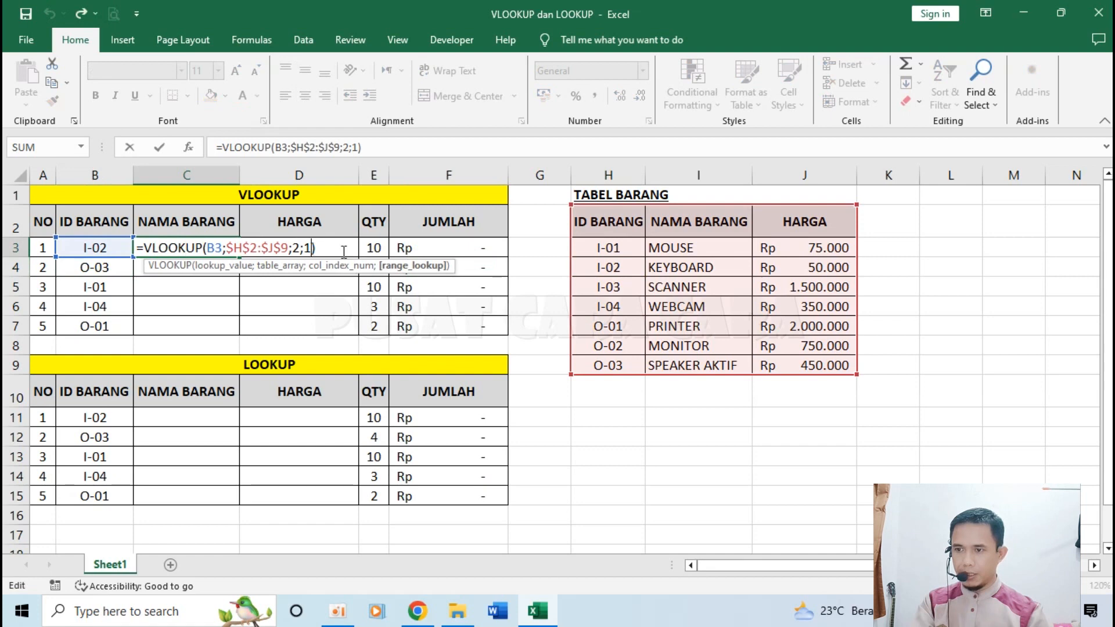
pyautogui.press('BackSpace')
pyautogui.write('0')
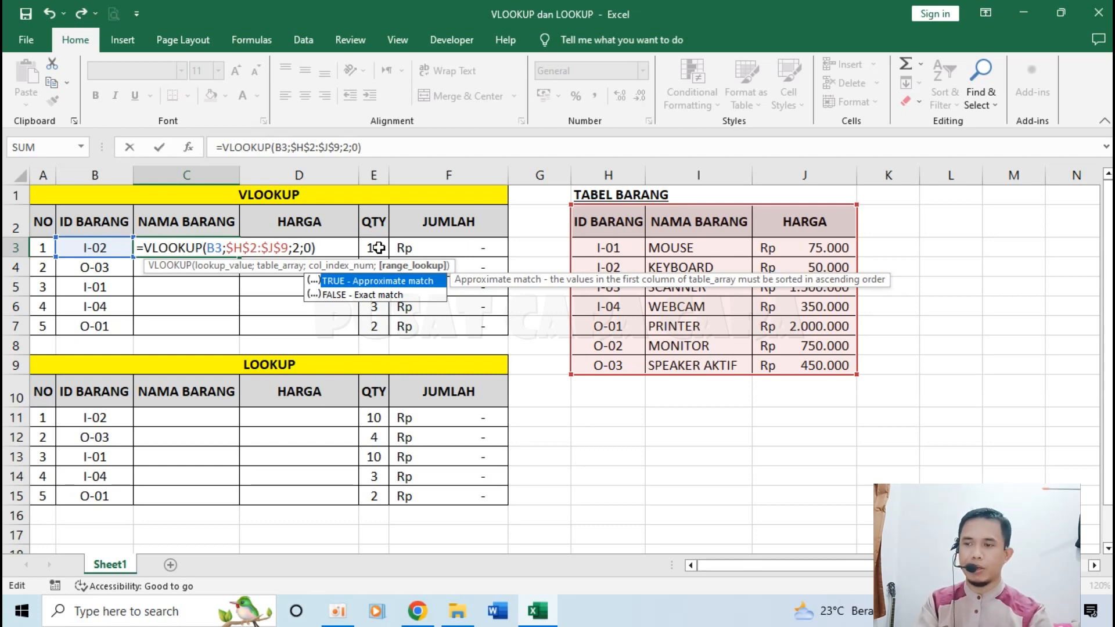
pyautogui.press('Return')
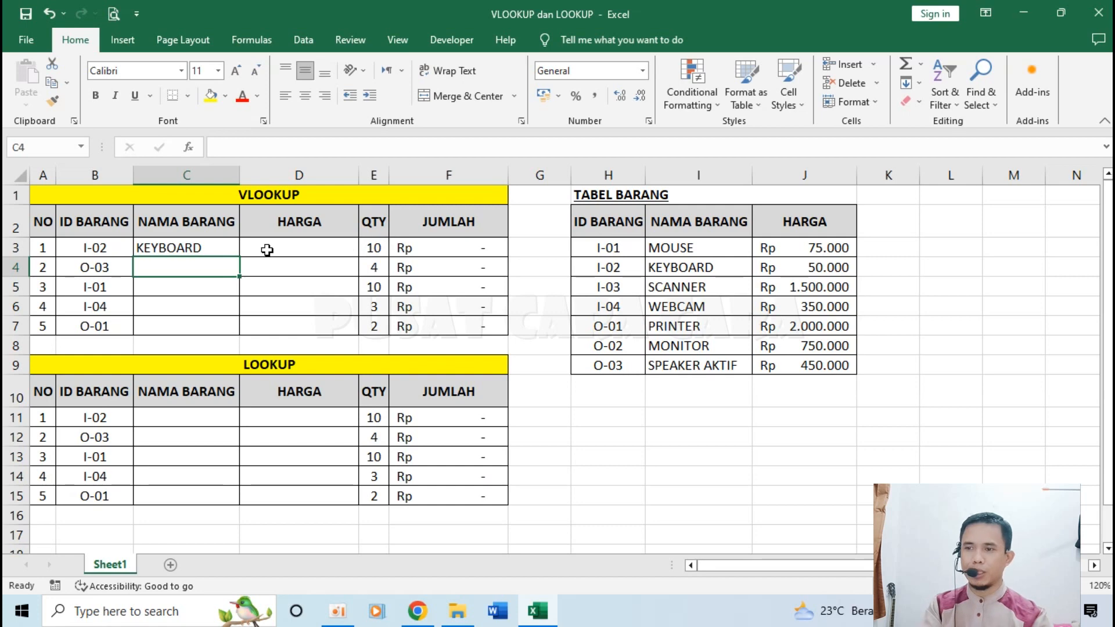
# Start a VLOOKUP formula in D3 under HARGA with the item ID in B3 as the lookup value.
pyautogui.click(267, 250)
pyautogui.write('=')
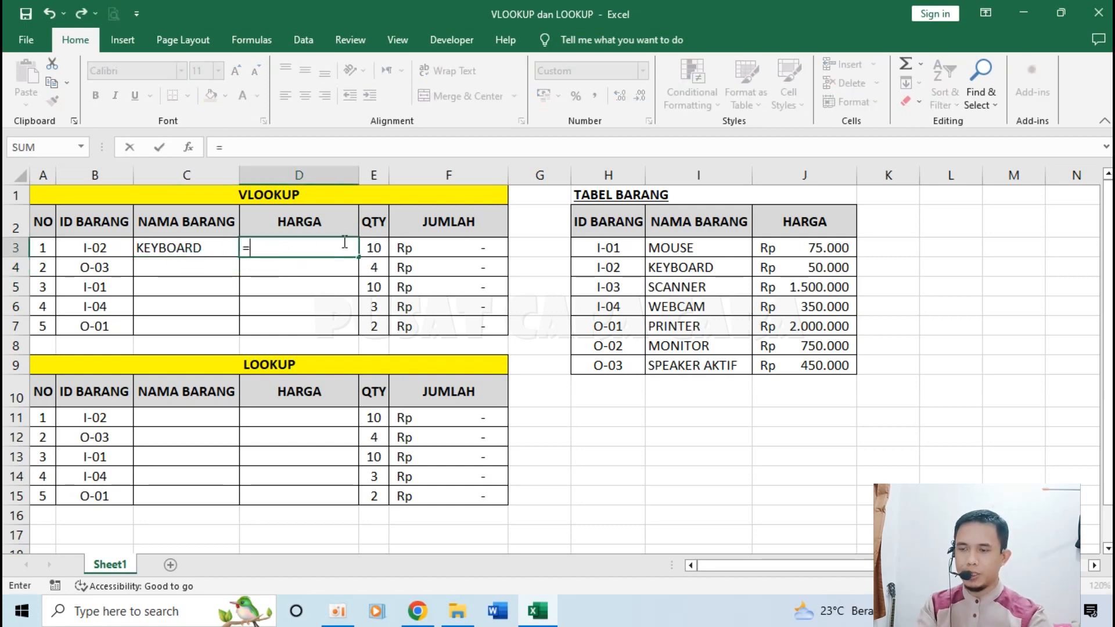
pyautogui.write('VLOO')
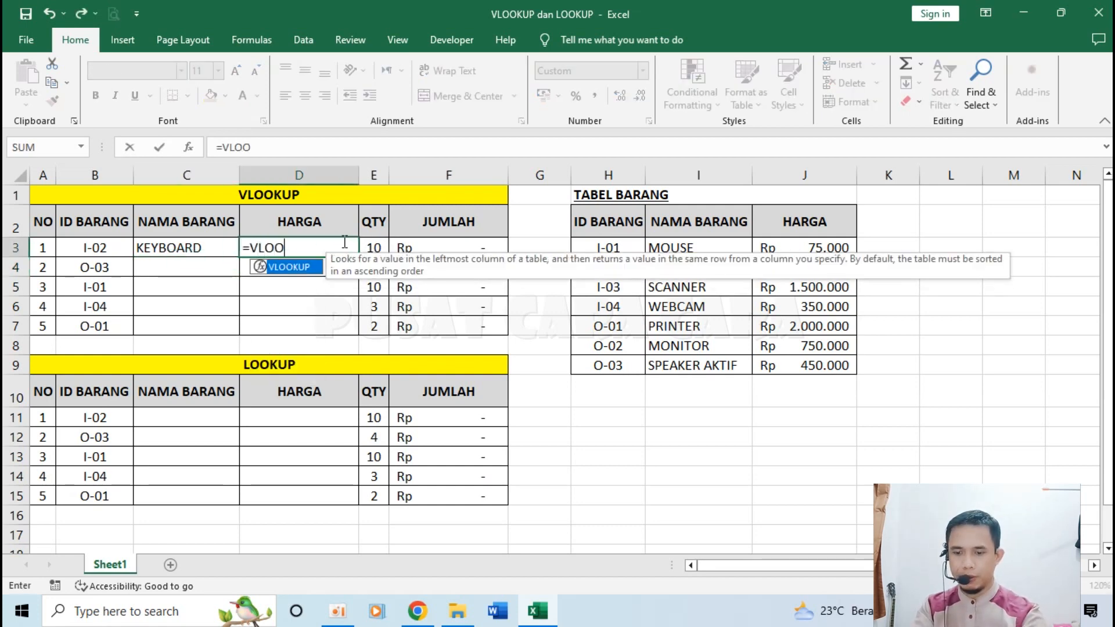
pyautogui.write('KUP(')
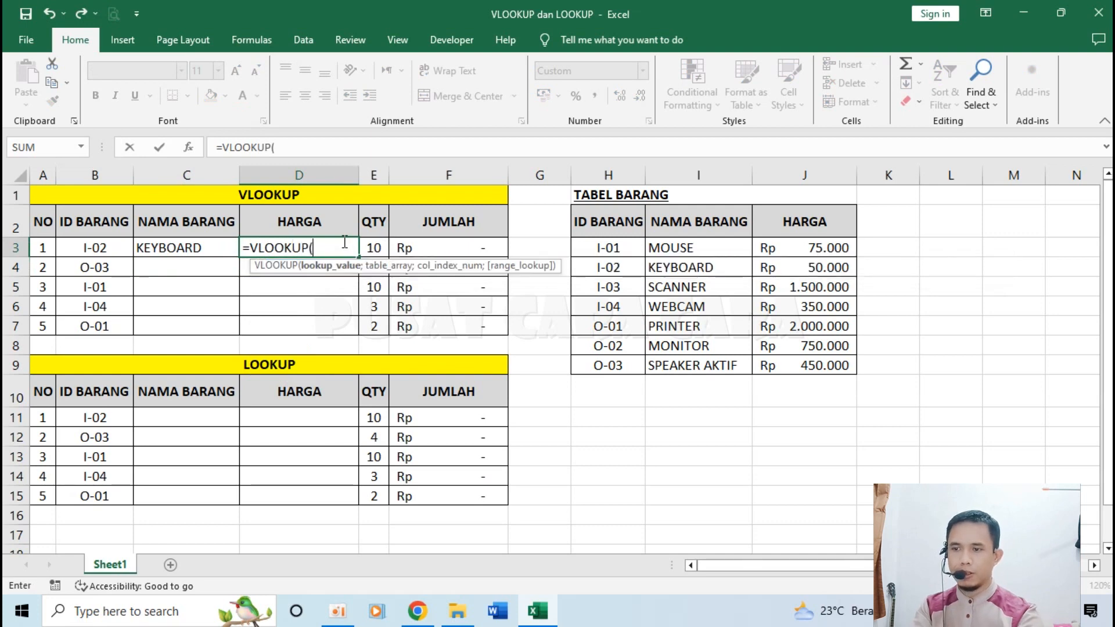
pyautogui.click(104, 248)
pyautogui.write(';')
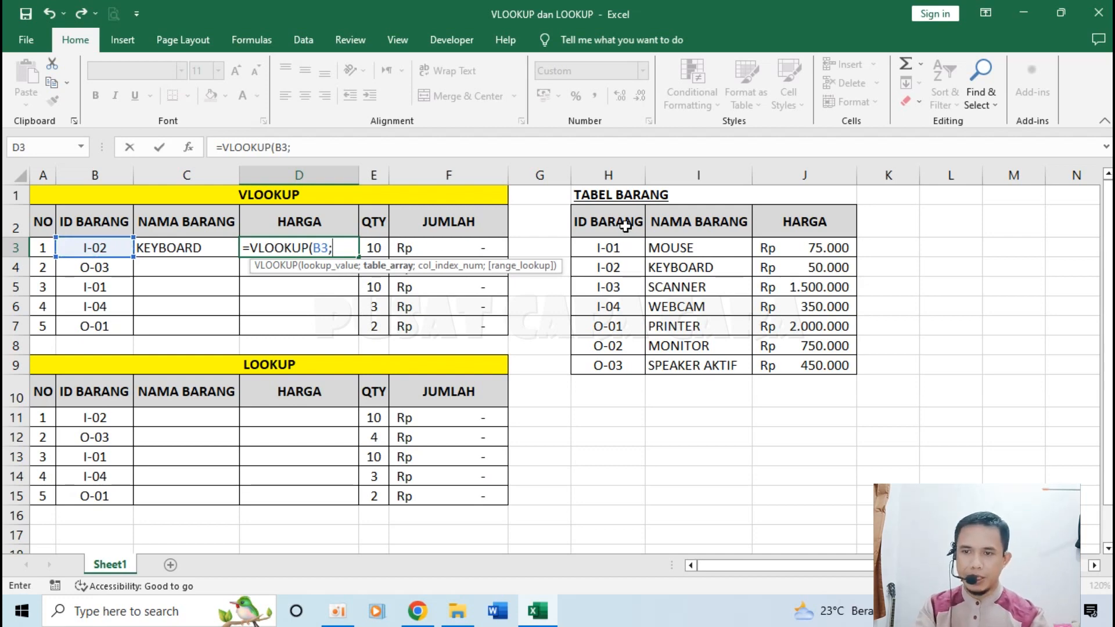
# Complete the D3 formula with the absolute range $H$2:$J$9, column index 3 and 0 for an exact match.
pyautogui.moveTo(621, 223); pyautogui.dragTo(797, 367)
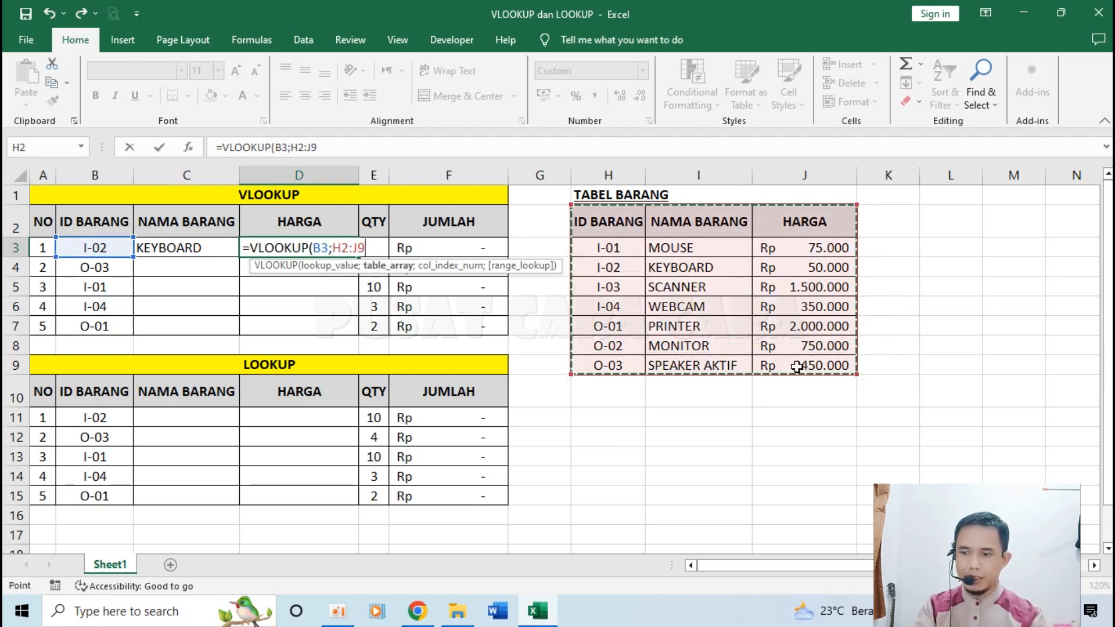
pyautogui.press('F4')
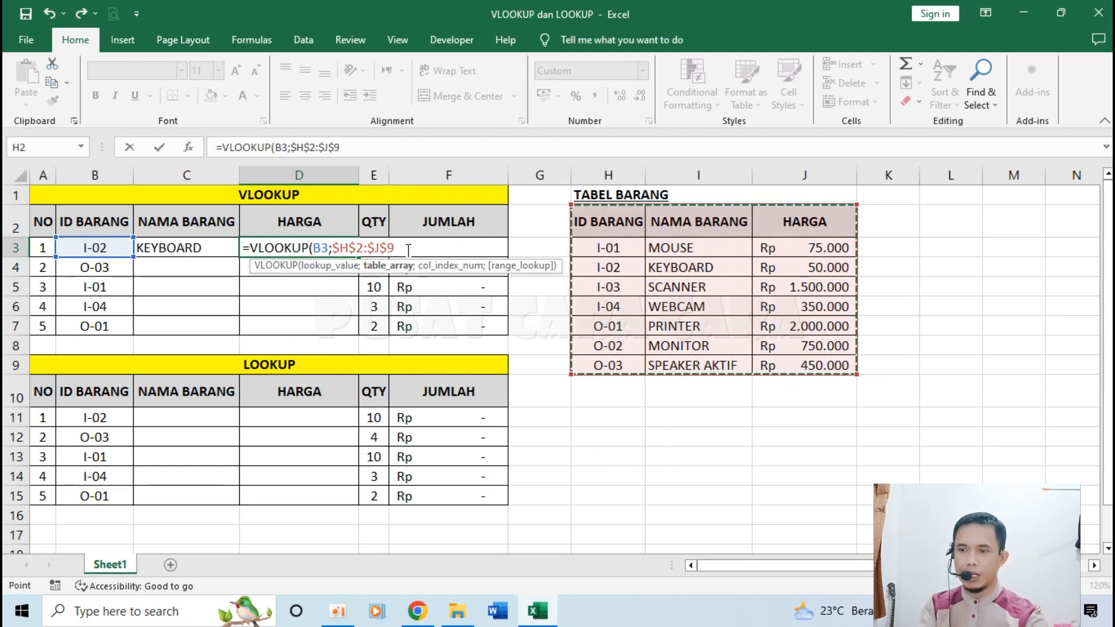
pyautogui.write(';3')
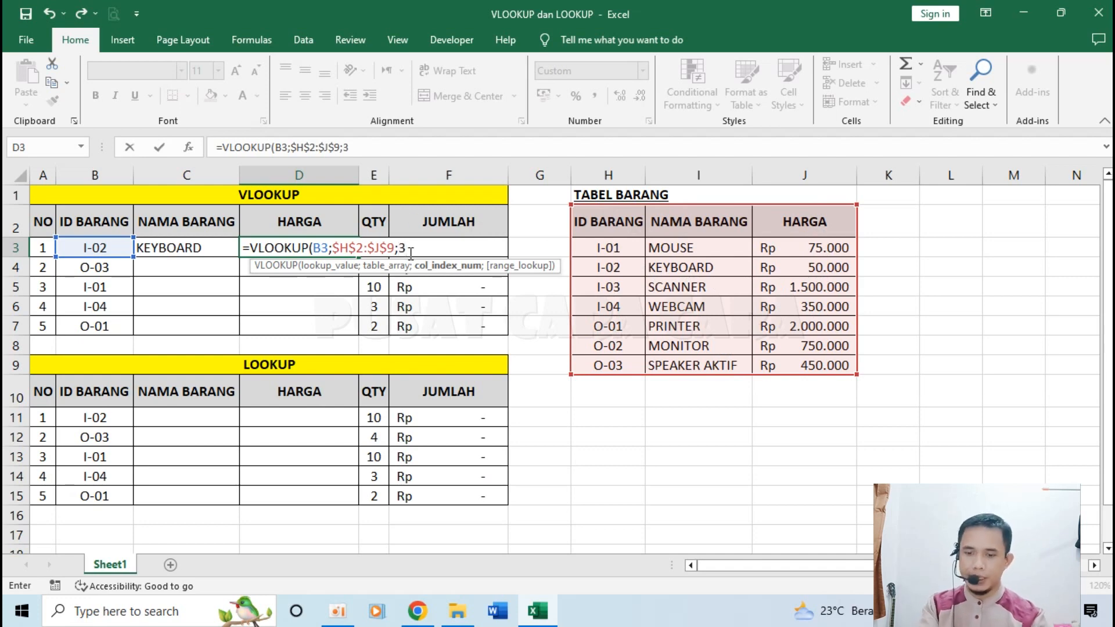
pyautogui.write(';')
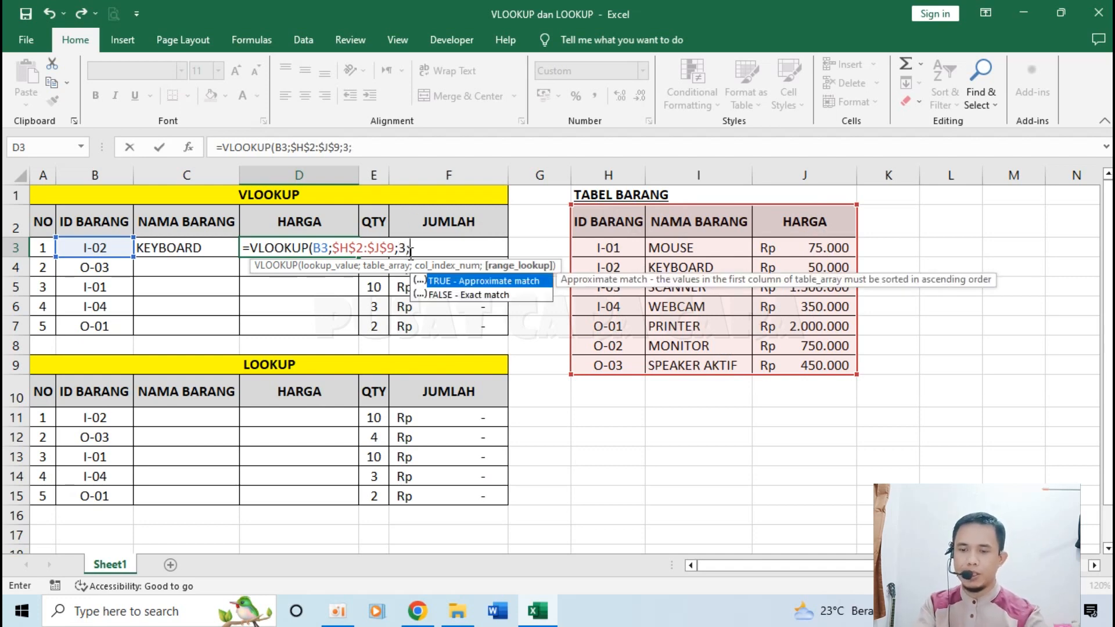
pyautogui.write('0)')
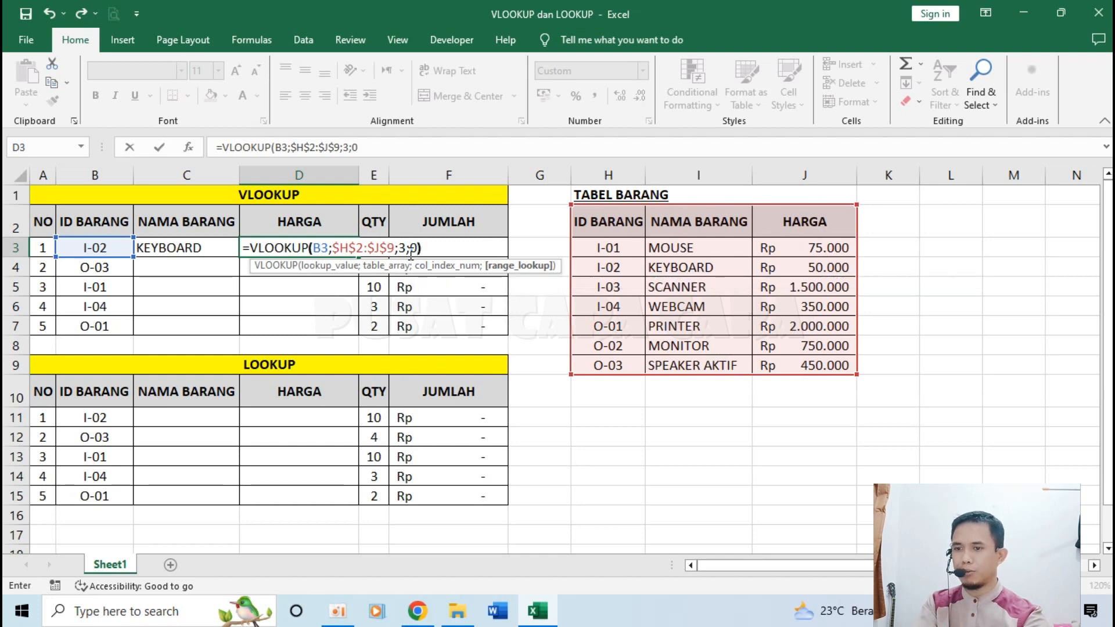
# Check the lookup value, table range and column index arguments in D3 and commit the formula =VLOOKUP(B3;$H$2:$J$9;3;0).
pyautogui.moveTo(250, 248); pyautogui.dragTo(328, 248)
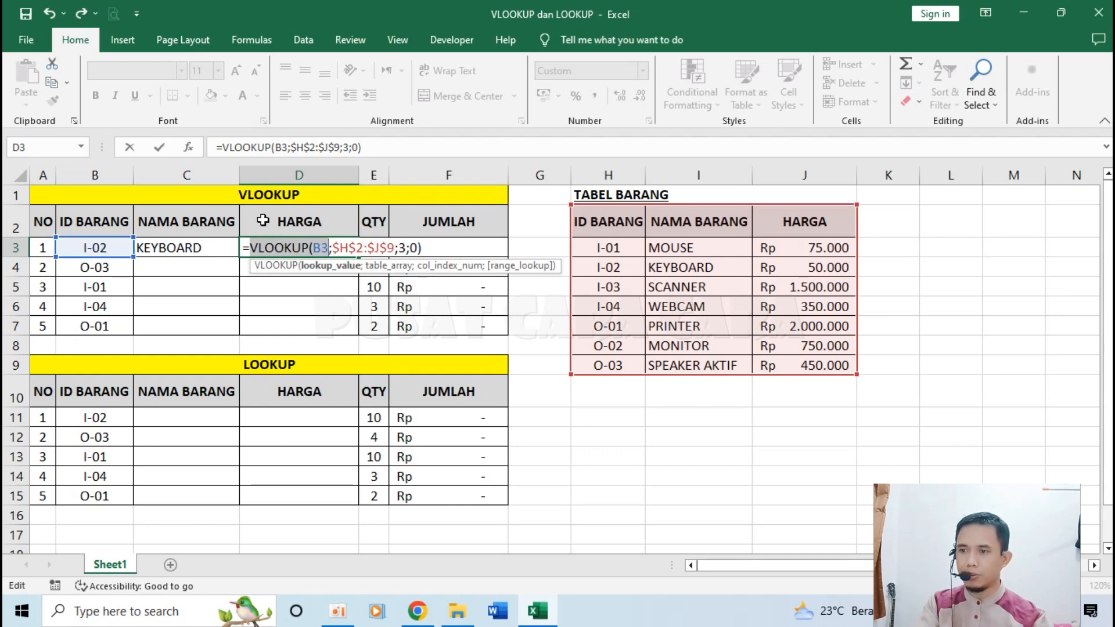
pyautogui.moveTo(332, 248); pyautogui.dragTo(395, 248)
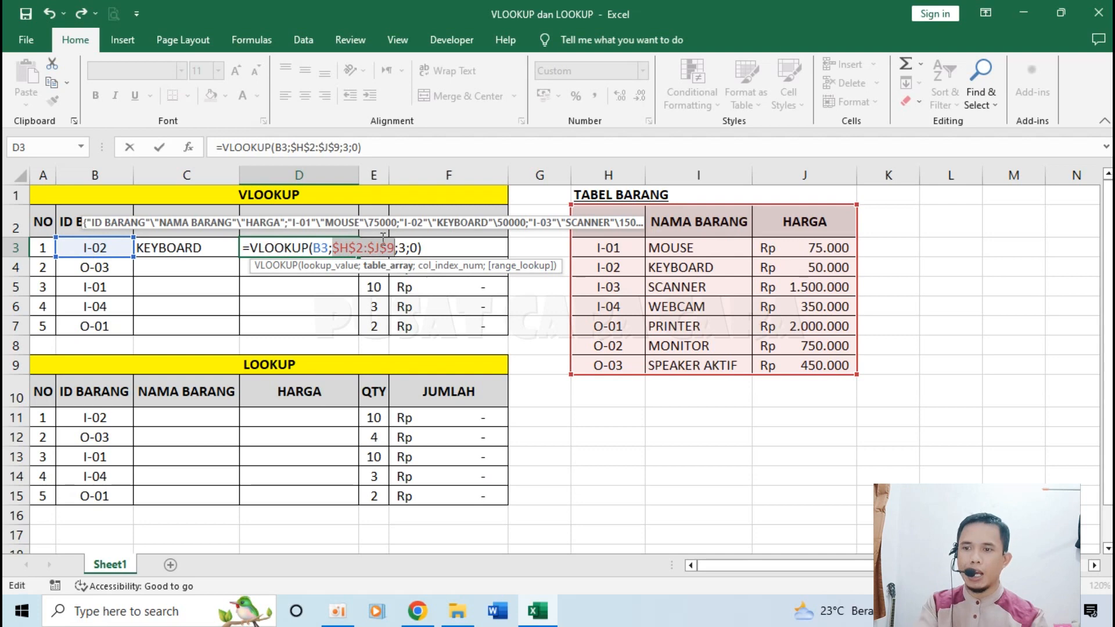
pyautogui.moveTo(399, 248); pyautogui.dragTo(407, 248)
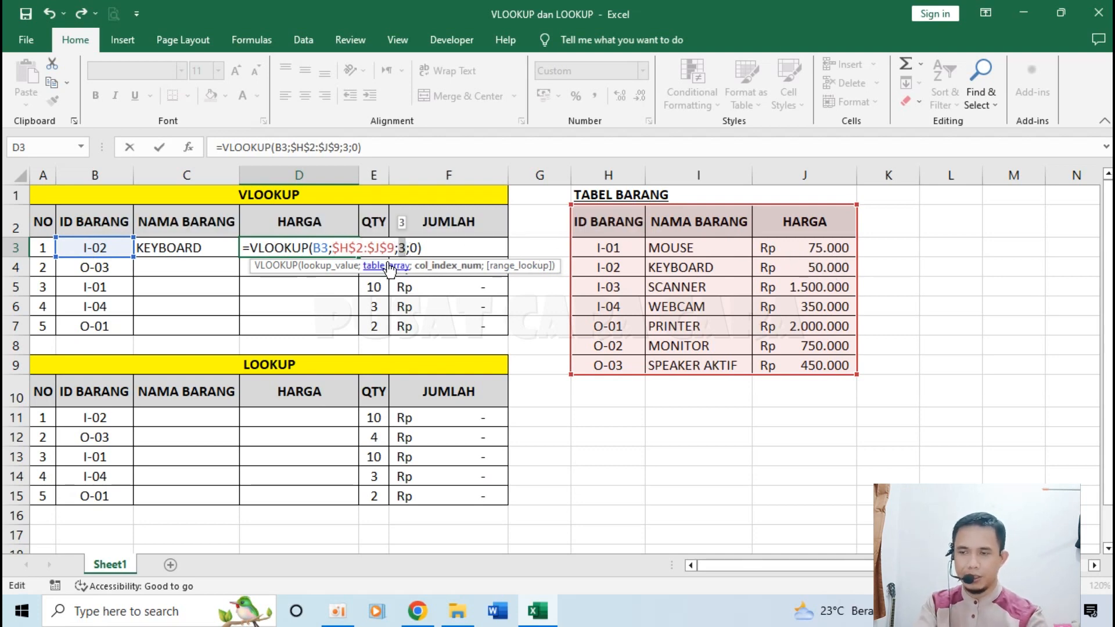
pyautogui.press('Return')
# Fill the NAMA BARANG and HARGA formulas from C3:D3 down through row 7 of the VLOOKUP table.
pyautogui.moveTo(193, 247); pyautogui.dragTo(281, 248)
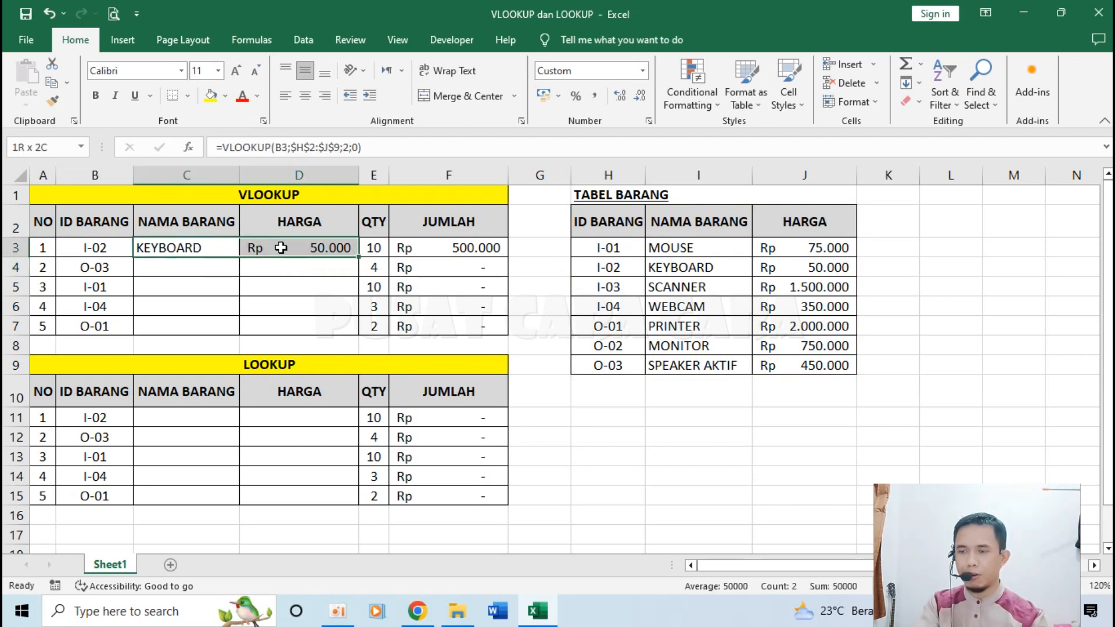
pyautogui.moveTo(281, 247); pyautogui.dragTo(284, 248)
pyautogui.moveTo(357, 255); pyautogui.dragTo(353, 335)
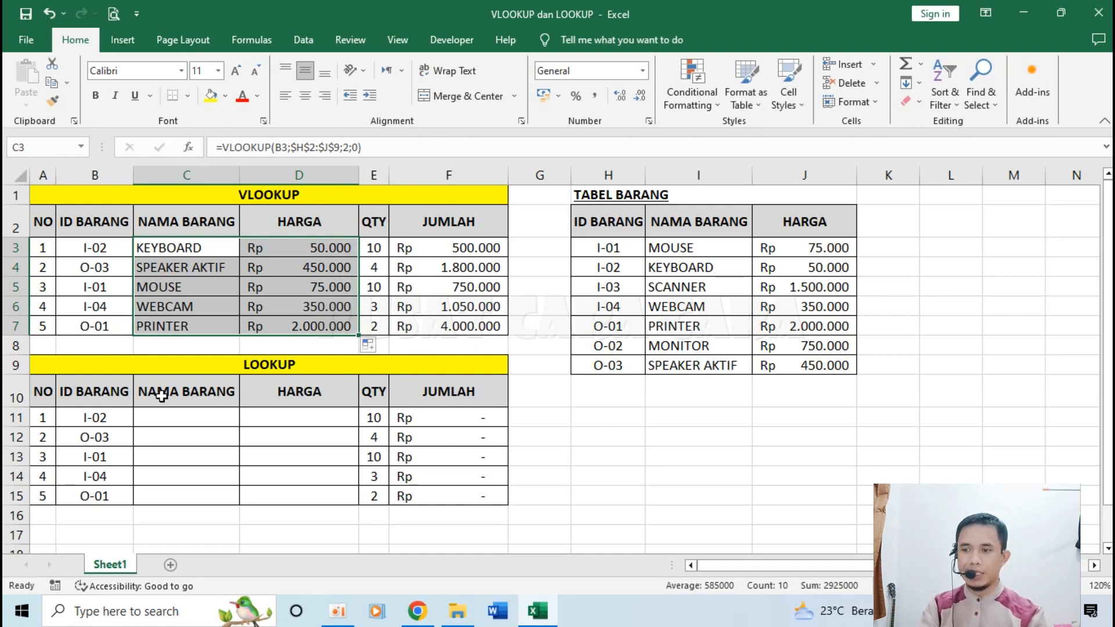
# Start a LOOKUP formula in C11 under NAMA BARANG with the item ID in B11 as the lookup value.
pyautogui.click(189, 416)
pyautogui.click(278, 367)
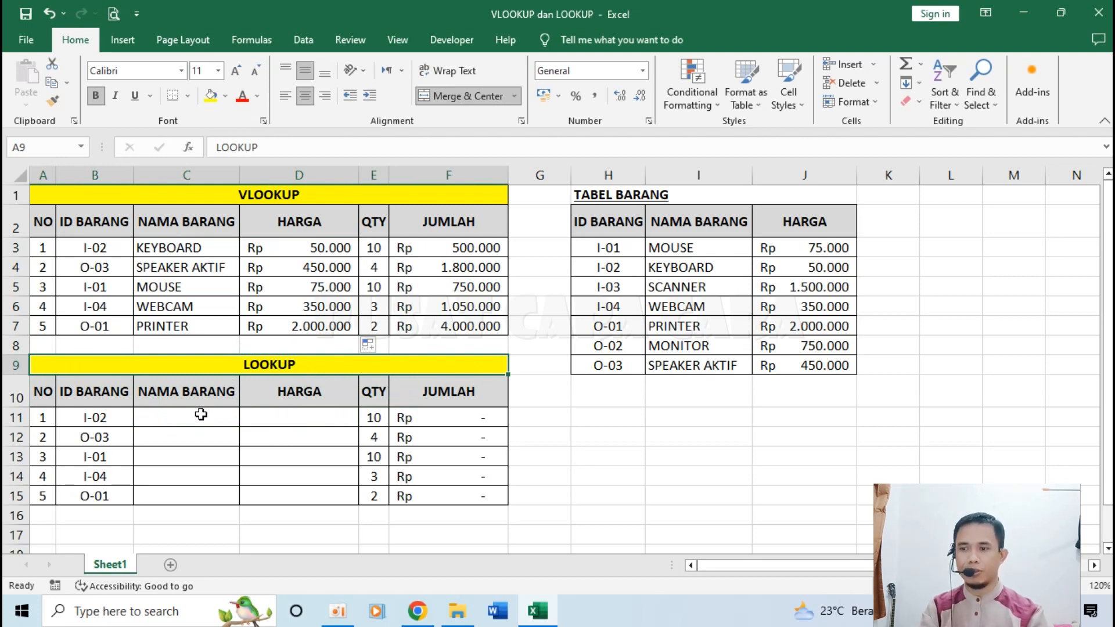
pyautogui.moveTo(607, 243); pyautogui.dragTo(789, 375)
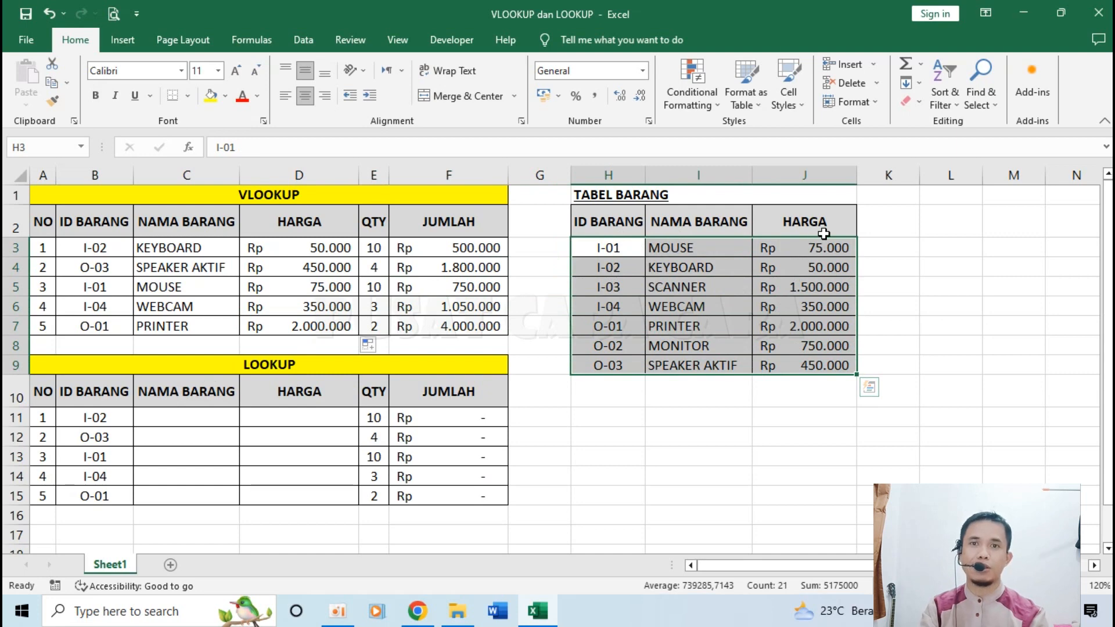
pyautogui.doubleClick(187, 416)
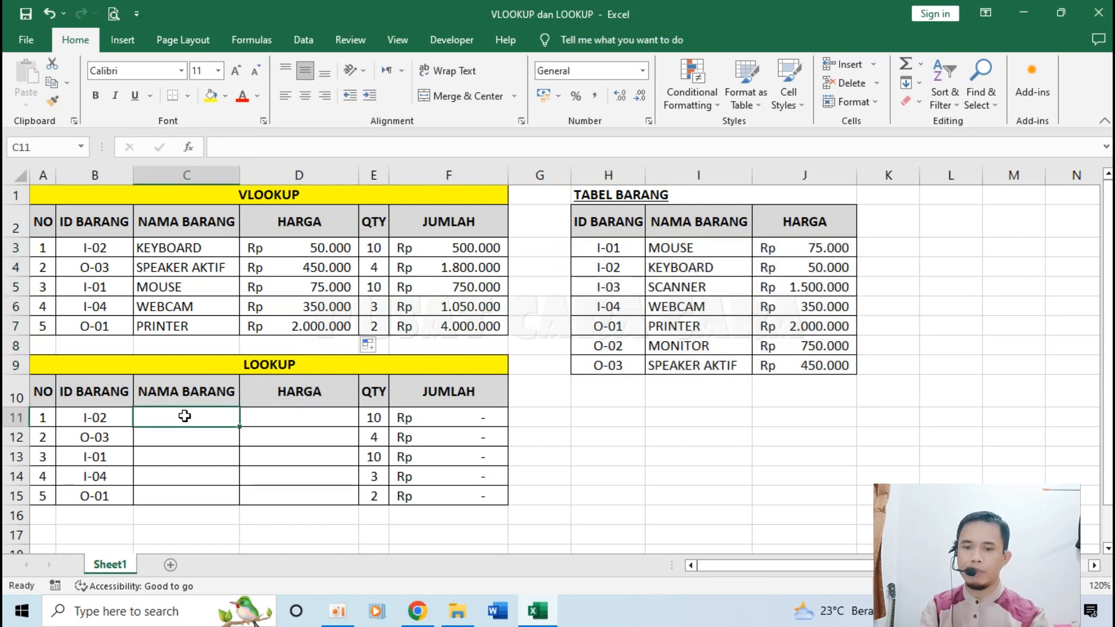
pyautogui.write('=LOOKU')
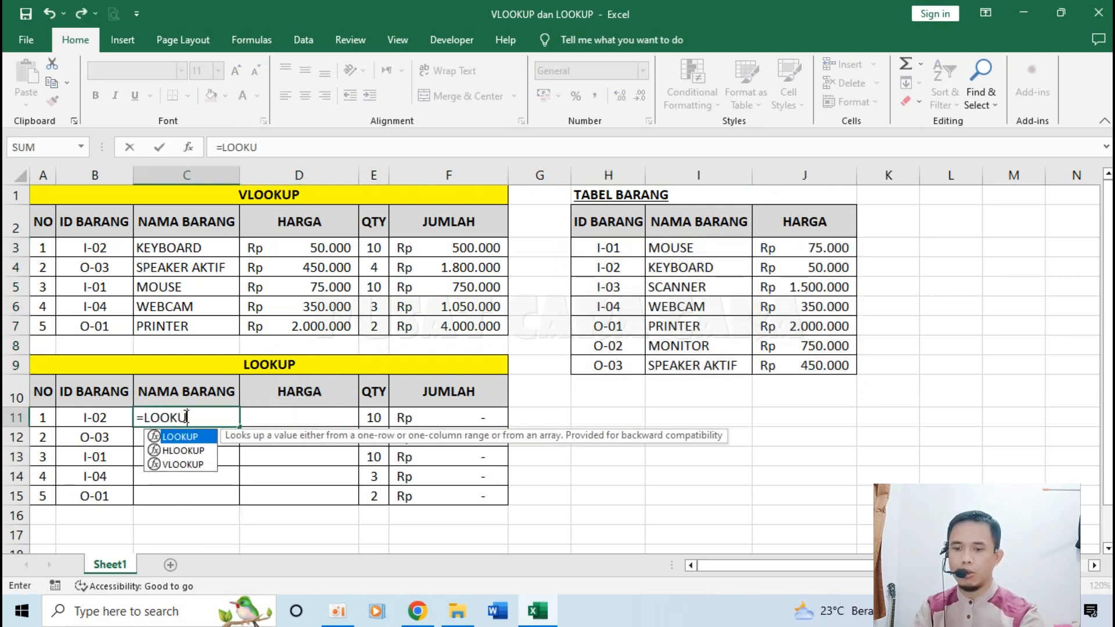
pyautogui.write('P(')
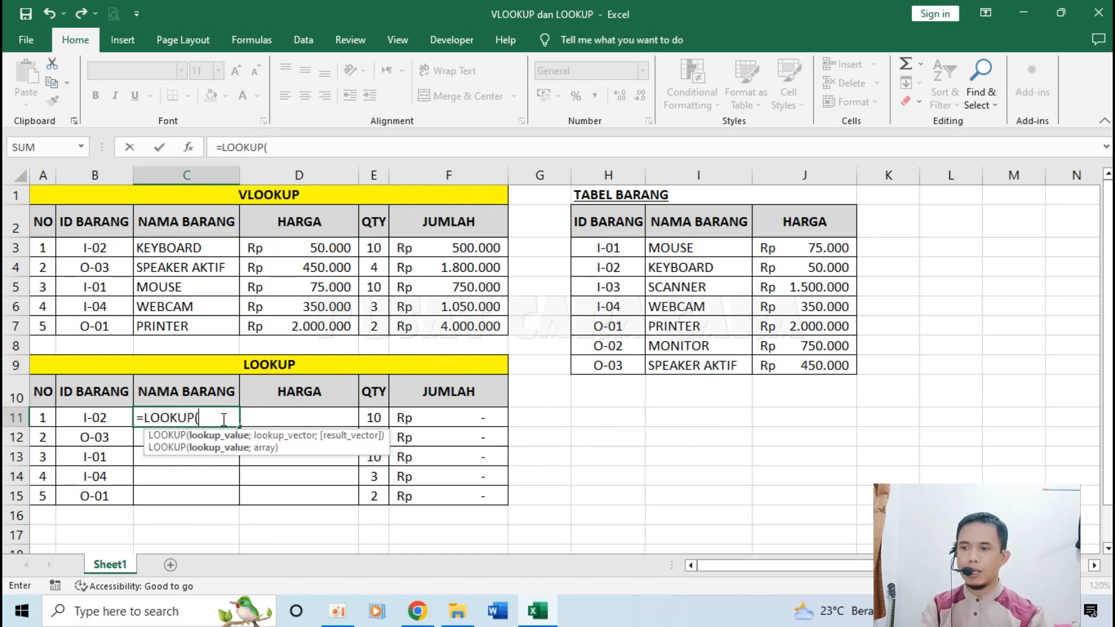
pyautogui.click(94, 419)
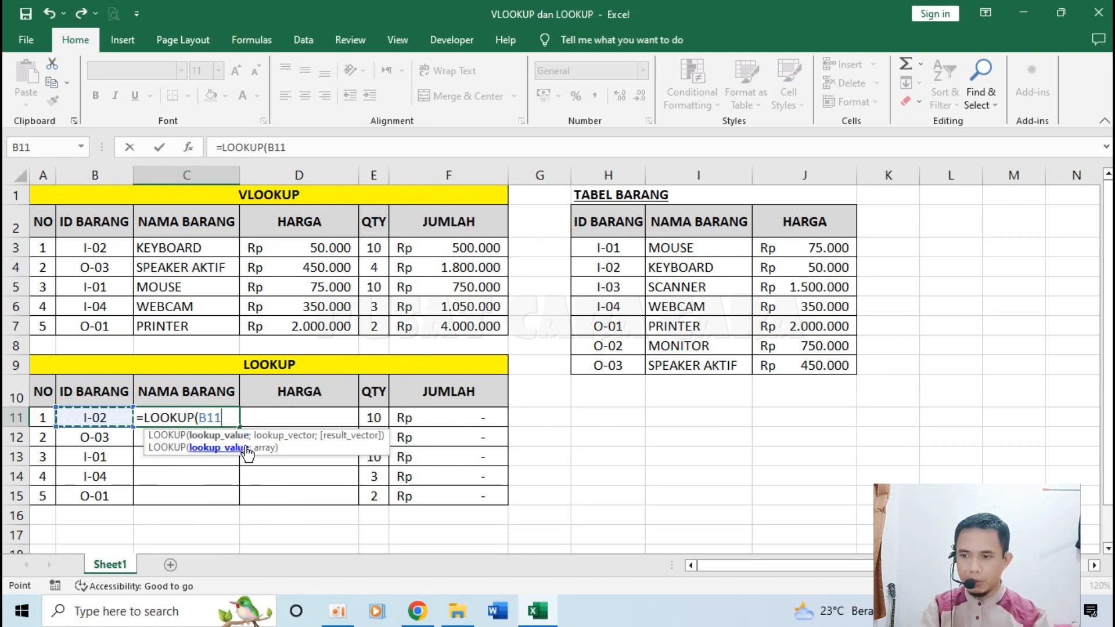
pyautogui.write(';')
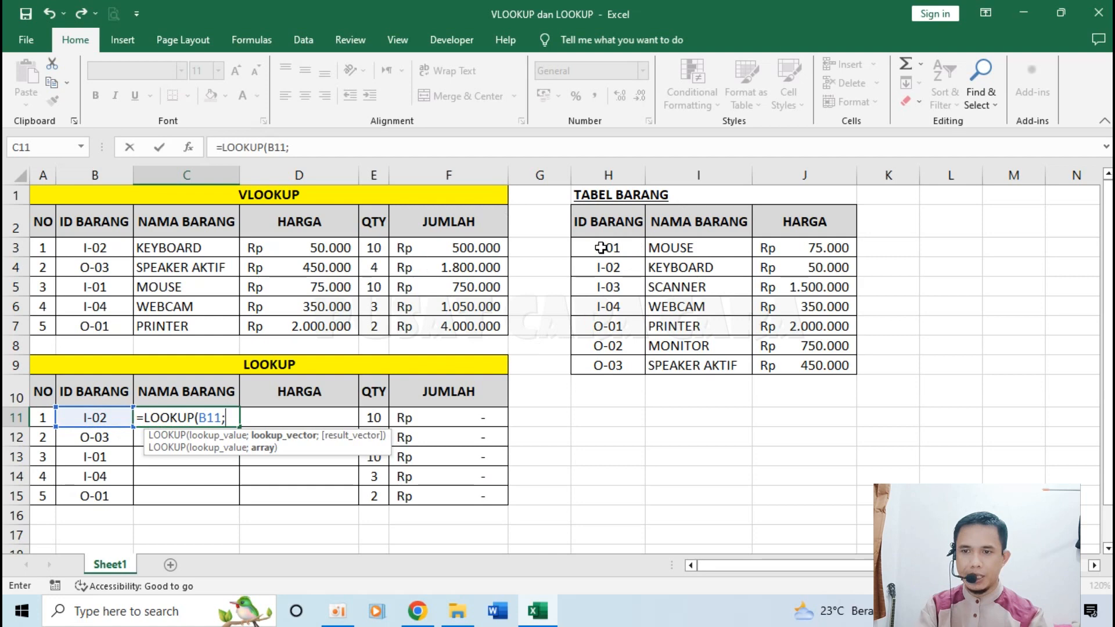
# Complete the C11 formula with $H$3:$H$9 as the absolute lookup vector and $I$3:$I$9 as the absolute result vector.
pyautogui.moveTo(604, 245); pyautogui.dragTo(598, 367)
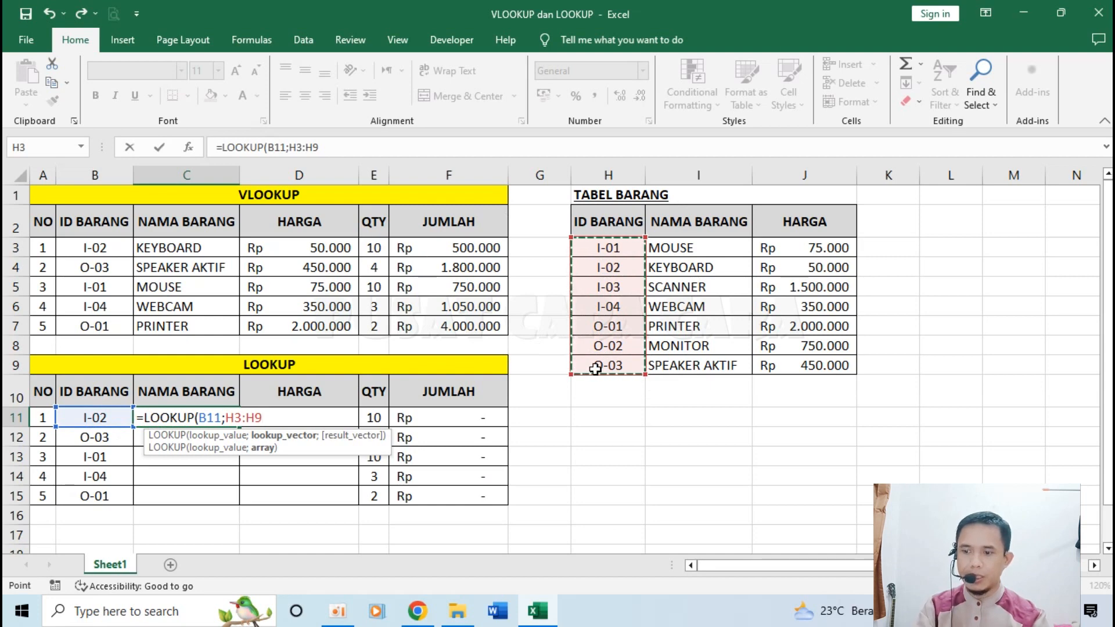
pyautogui.press('F4')
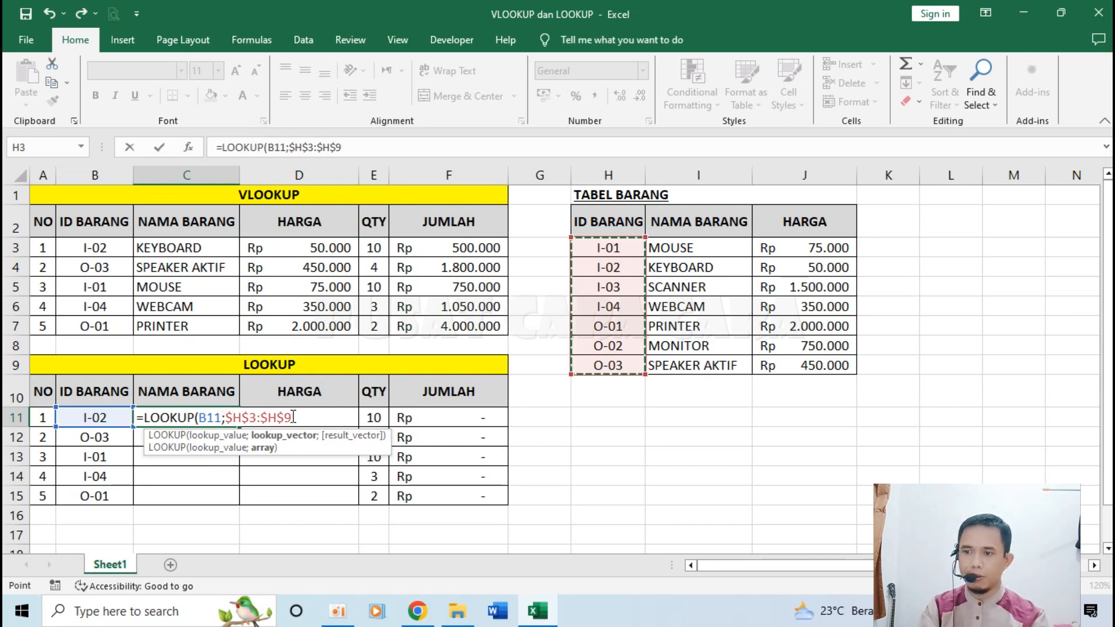
pyautogui.click(326, 418)
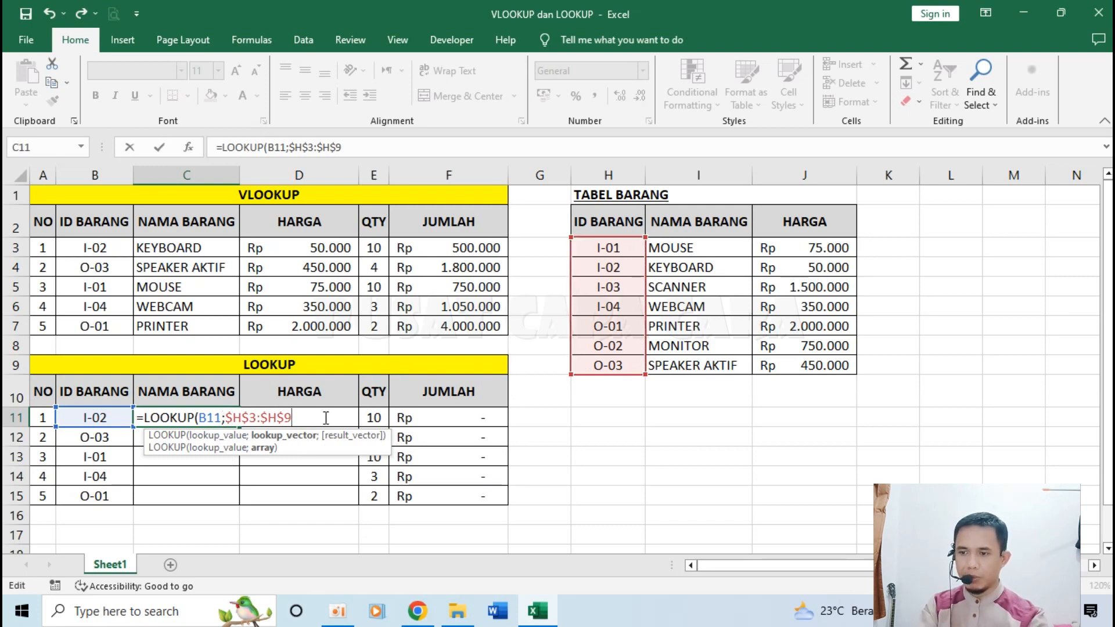
pyautogui.write(';')
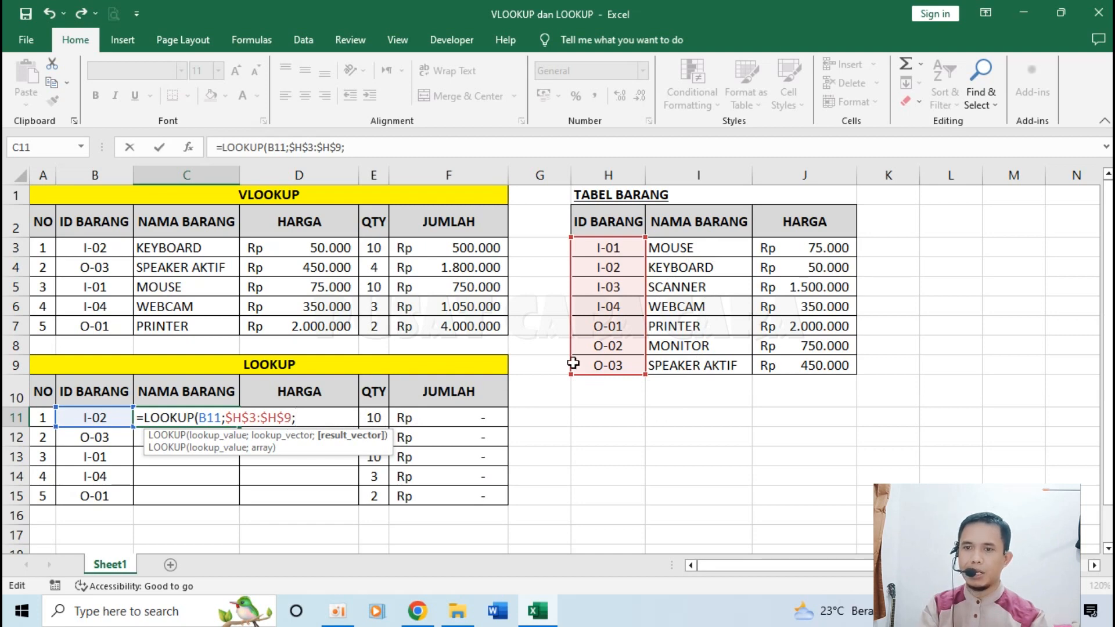
pyautogui.moveTo(688, 245); pyautogui.dragTo(689, 366)
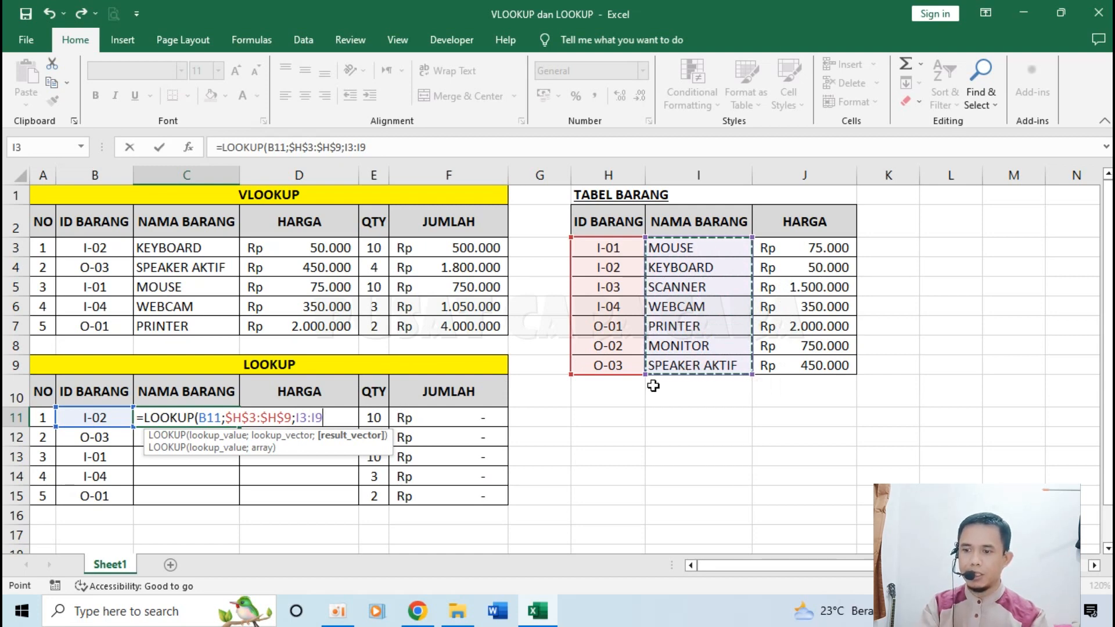
pyautogui.press('F4')
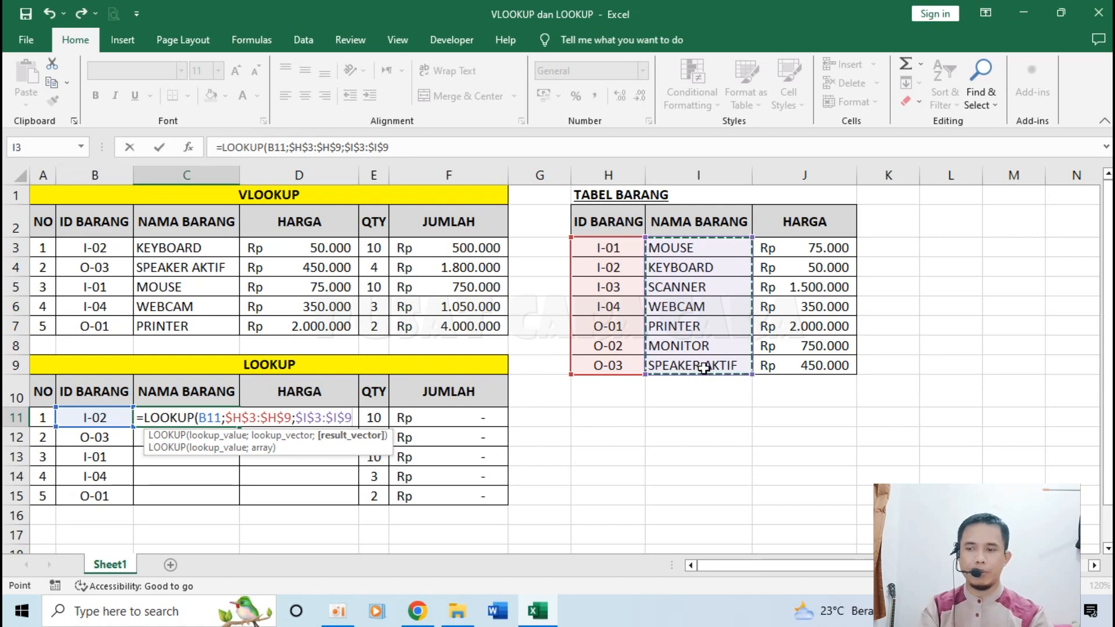
pyautogui.write(')')
pyautogui.click(374, 416)
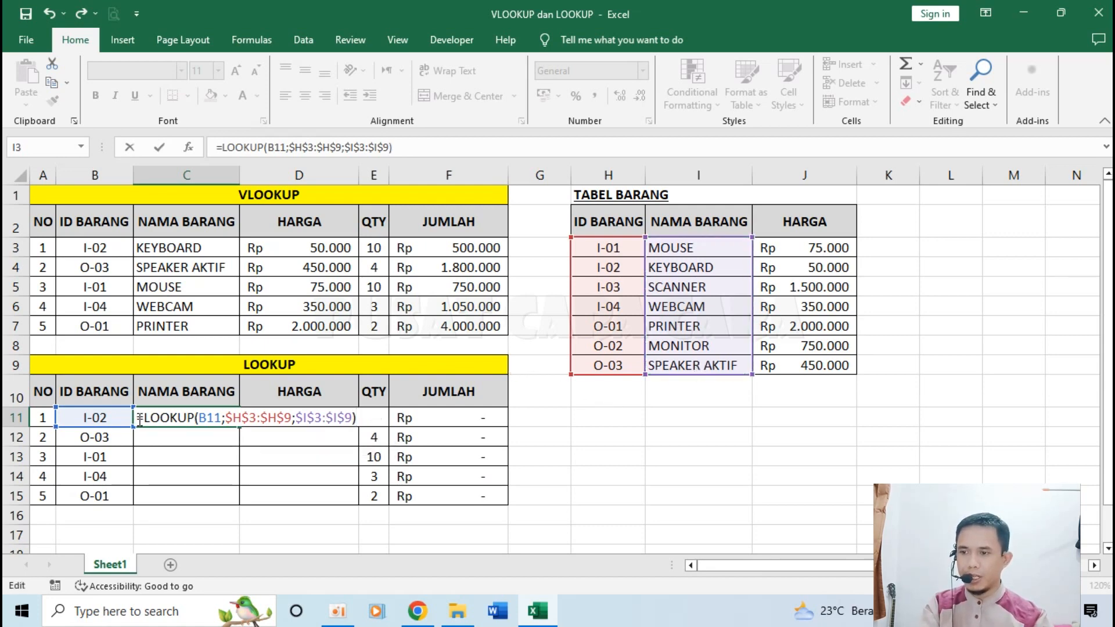
# Check the lookup value and both vectors in C11 and commit the formula =LOOKUP(B11;$H$3:$H$9;$I$3:$I$9).
pyautogui.doubleClick(220, 417)
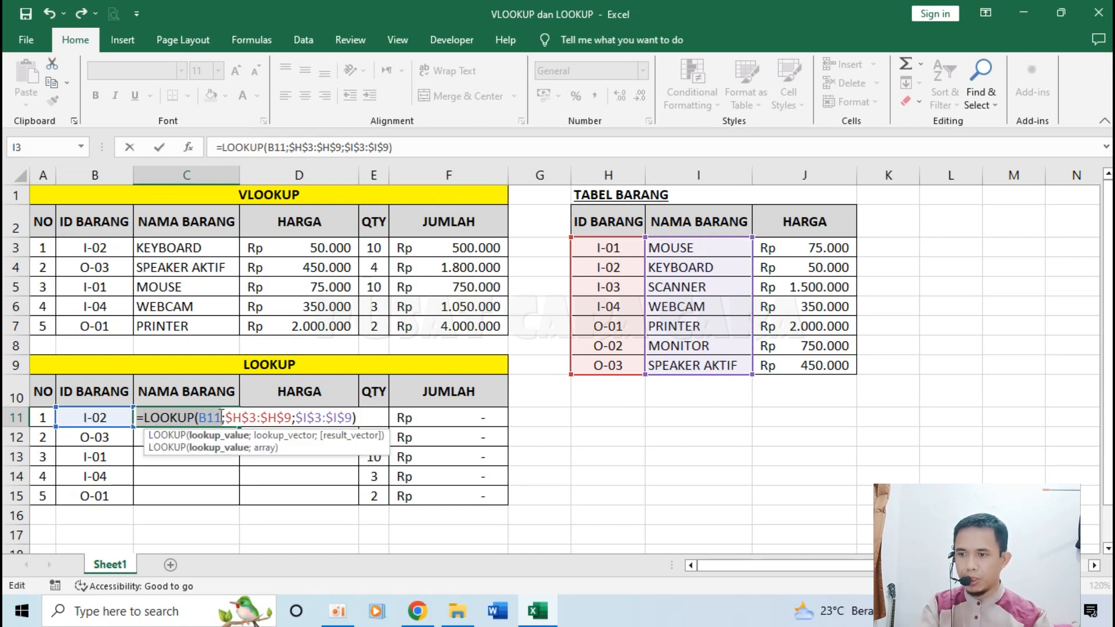
pyautogui.moveTo(226, 418); pyautogui.dragTo(292, 418)
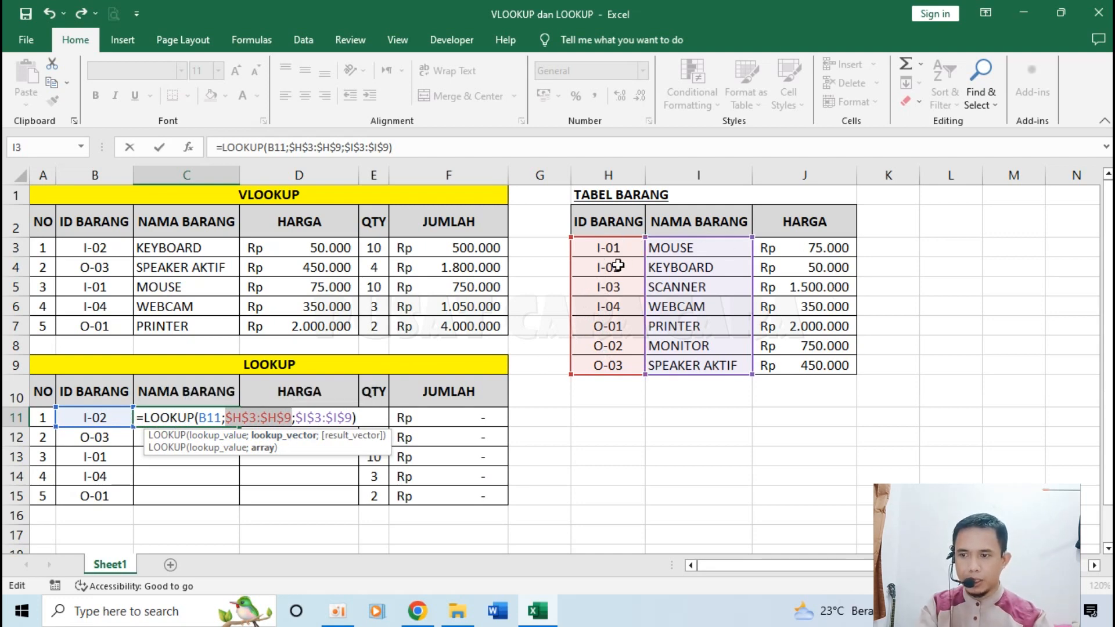
pyautogui.moveTo(294, 418); pyautogui.dragTo(352, 417)
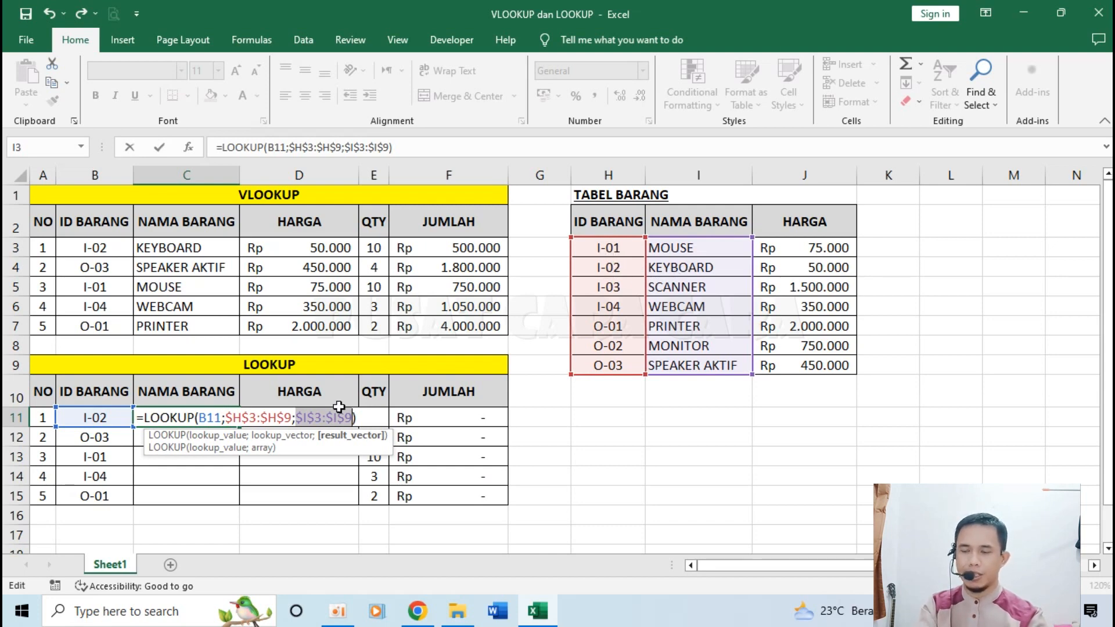
pyautogui.press('Return')
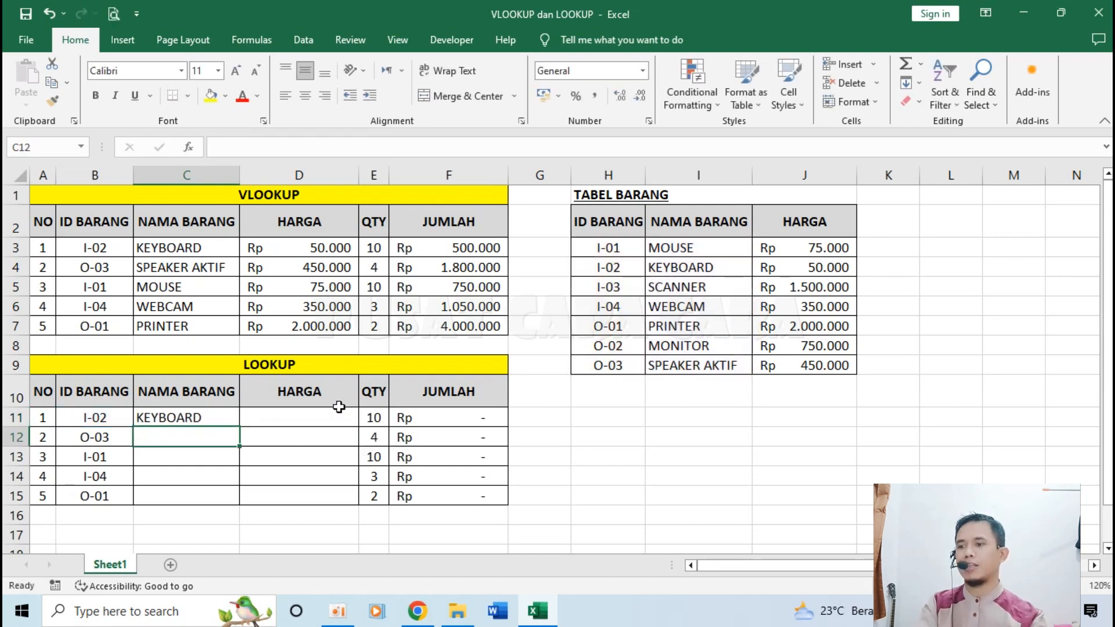
# Start a LOOKUP formula in D11 under HARGA with the item ID in B11 as the lookup value.
pyautogui.click(297, 415)
pyautogui.write('=')
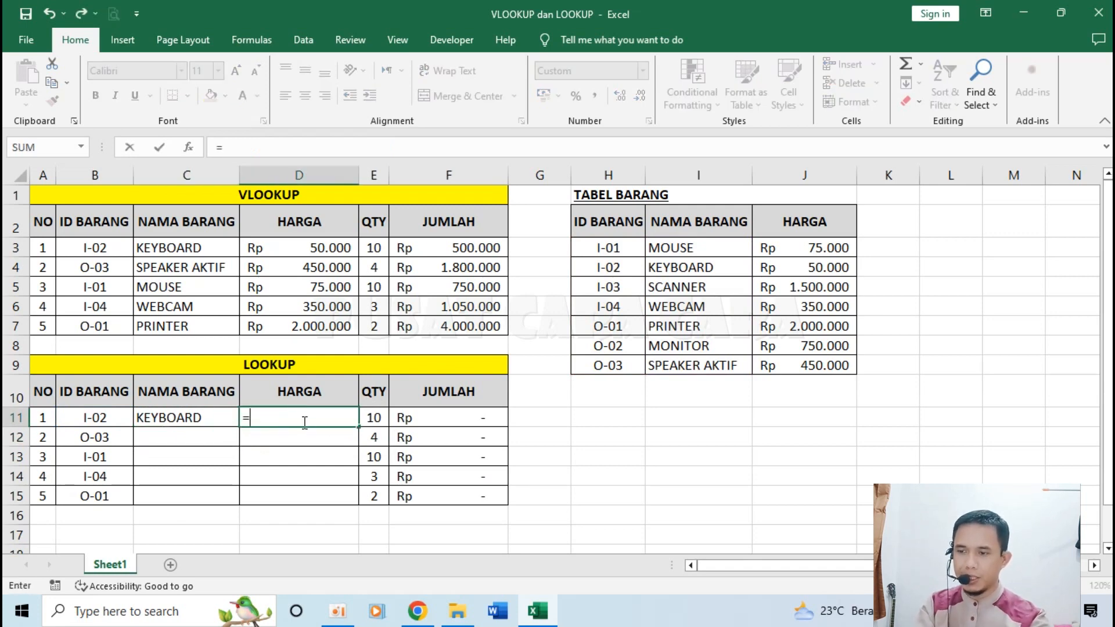
pyautogui.write('LOOKUP(')
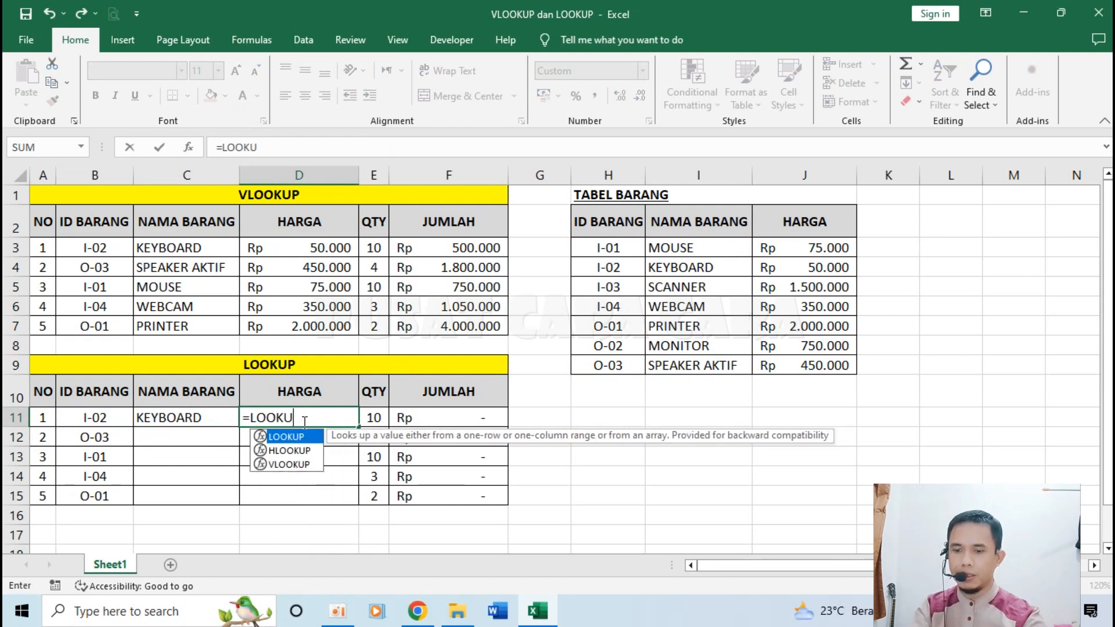
pyautogui.click(95, 421)
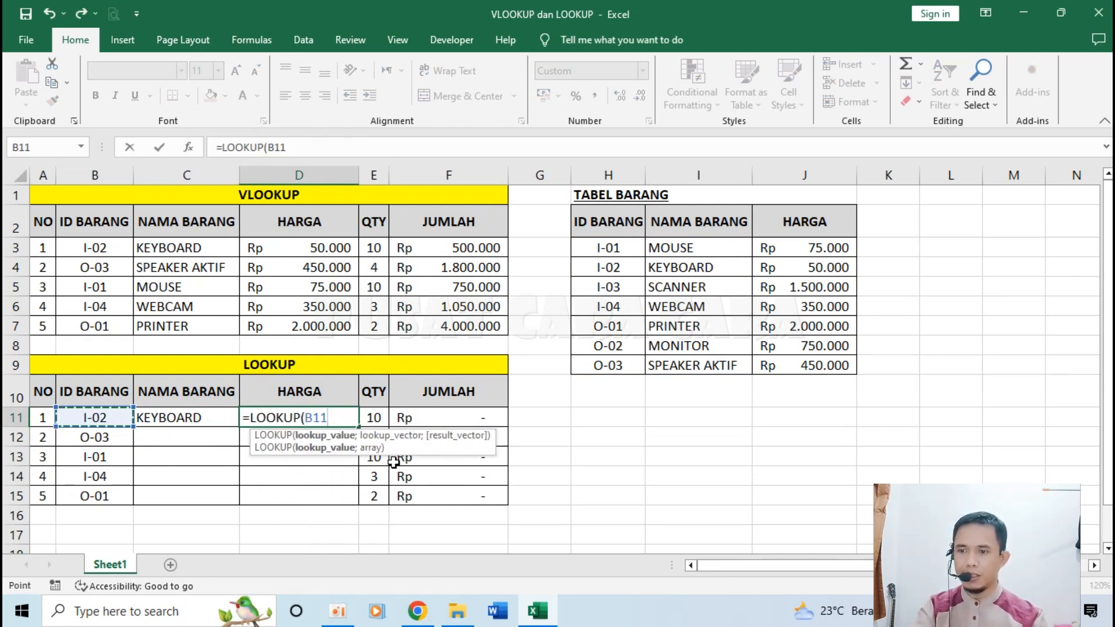
pyautogui.write(';')
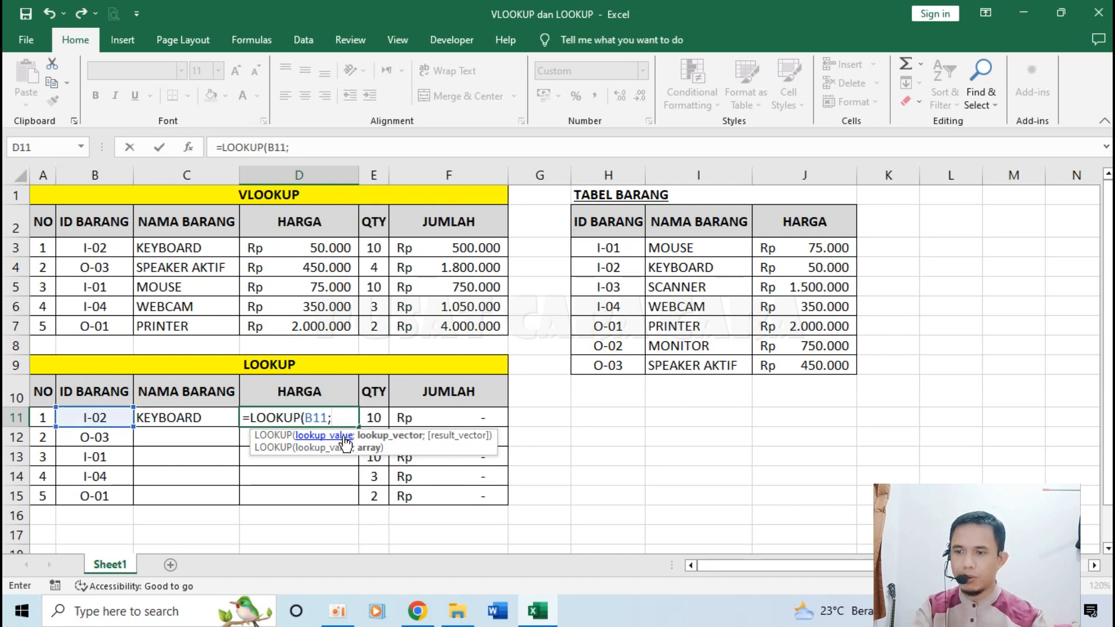
# Add the absolute lookup vector $H$3:$H$9 and result vector $J$3:$J$9 to the D11 formula and commit it.
pyautogui.click(609, 249)
pyautogui.moveTo(609, 249); pyautogui.dragTo(606, 363)
pyautogui.press('F4')
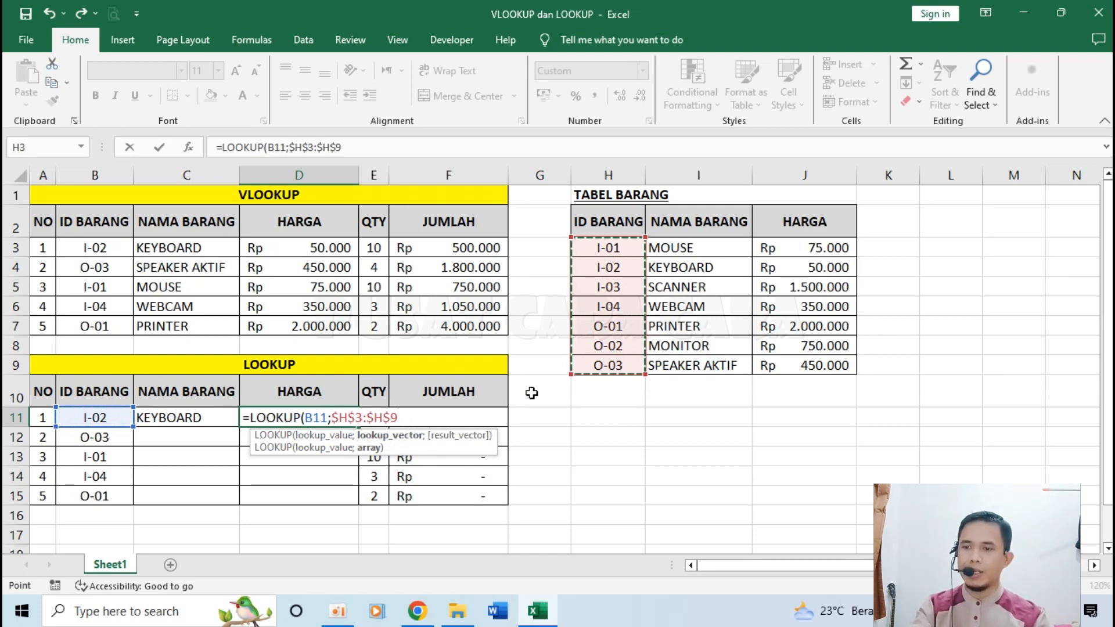
pyautogui.write(';')
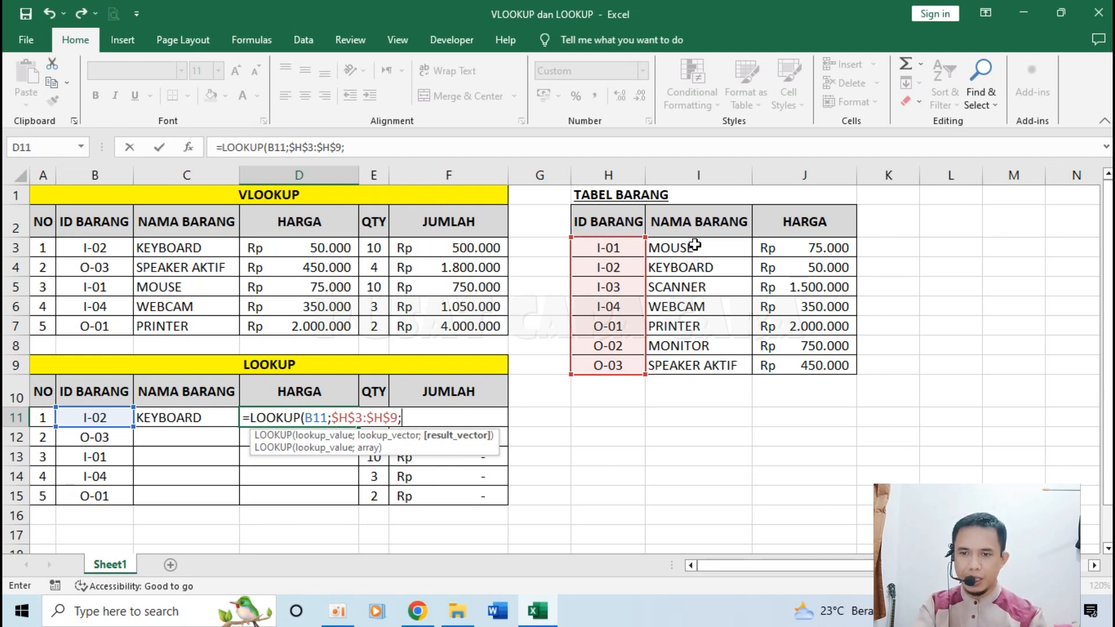
pyautogui.moveTo(819, 246); pyautogui.dragTo(816, 364)
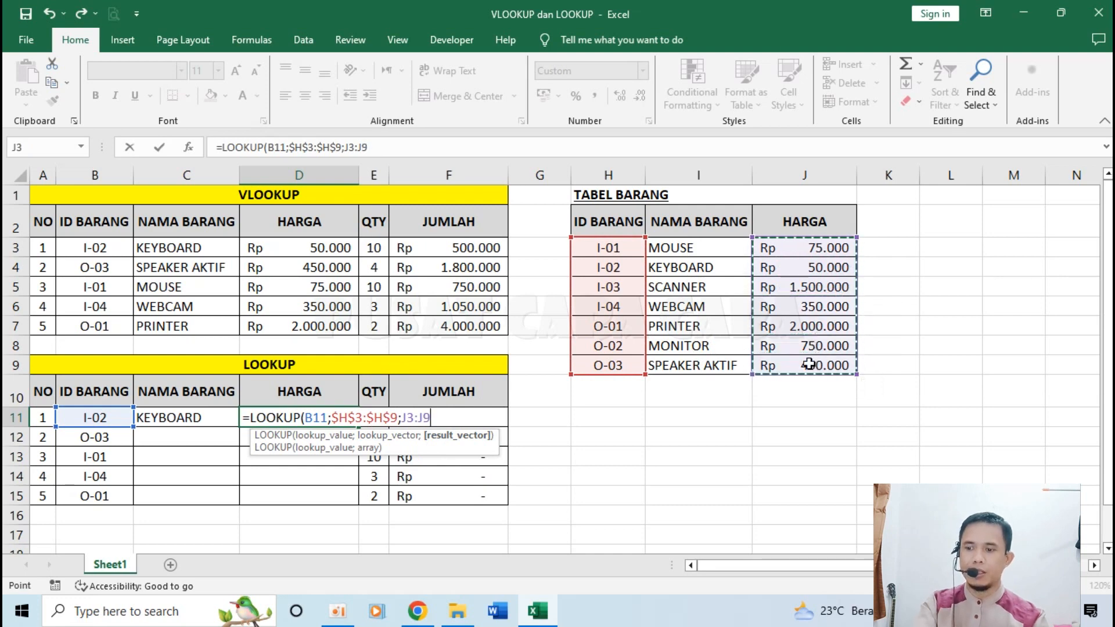
pyautogui.press('F4')
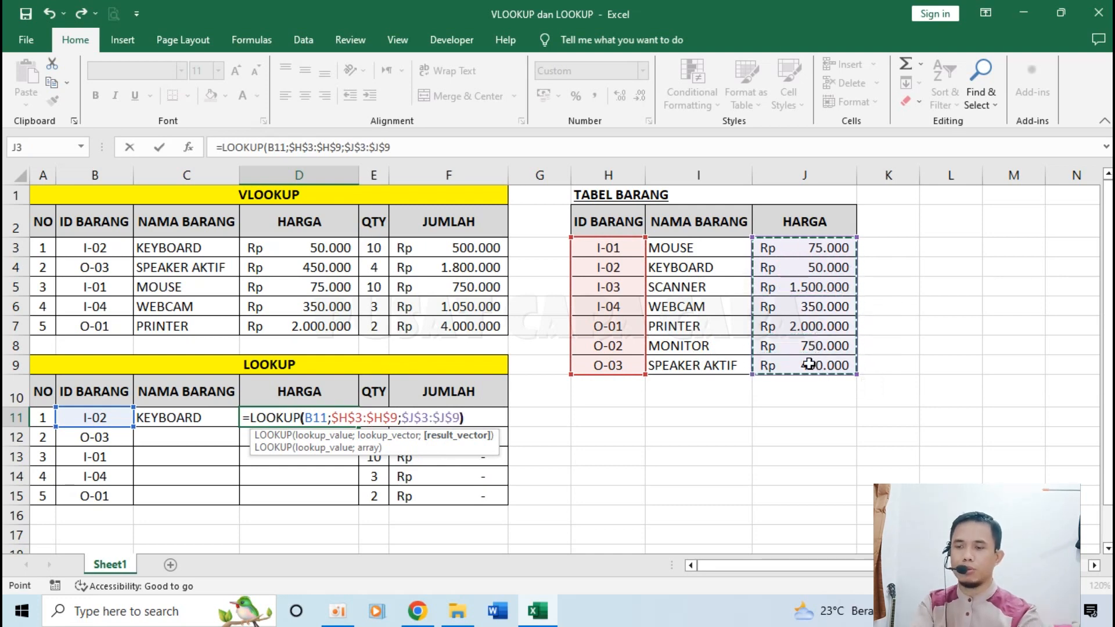
pyautogui.write(')')
pyautogui.press('Return')
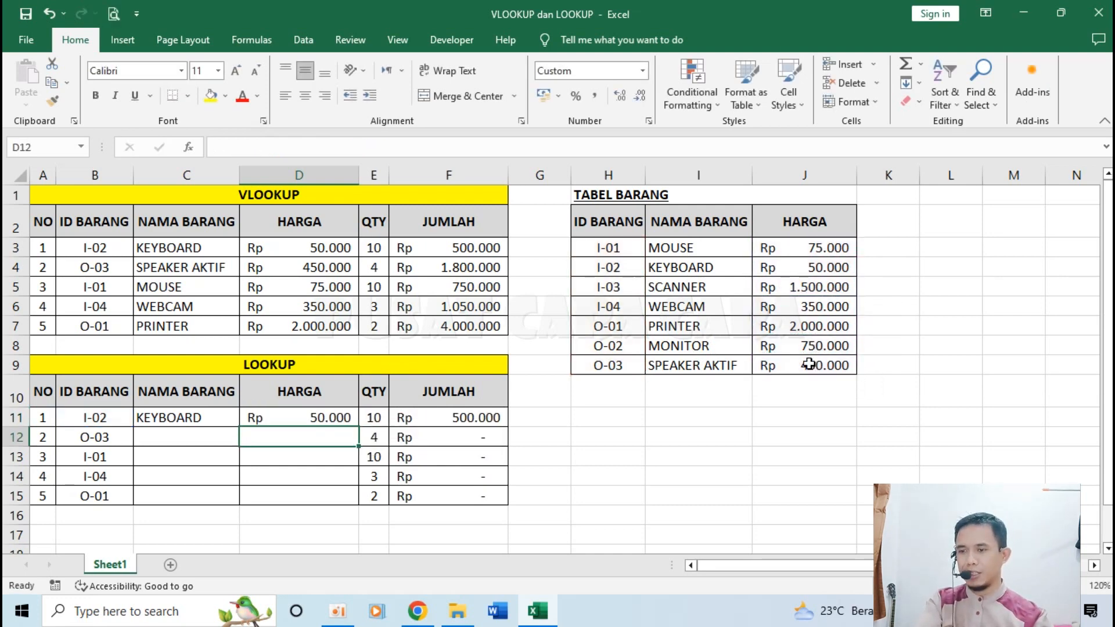
# Review the lookup value, lookup vector and result vector arguments of the LOOKUP formula in D11.
pyautogui.click(335, 413)
pyautogui.doubleClick(334, 415)
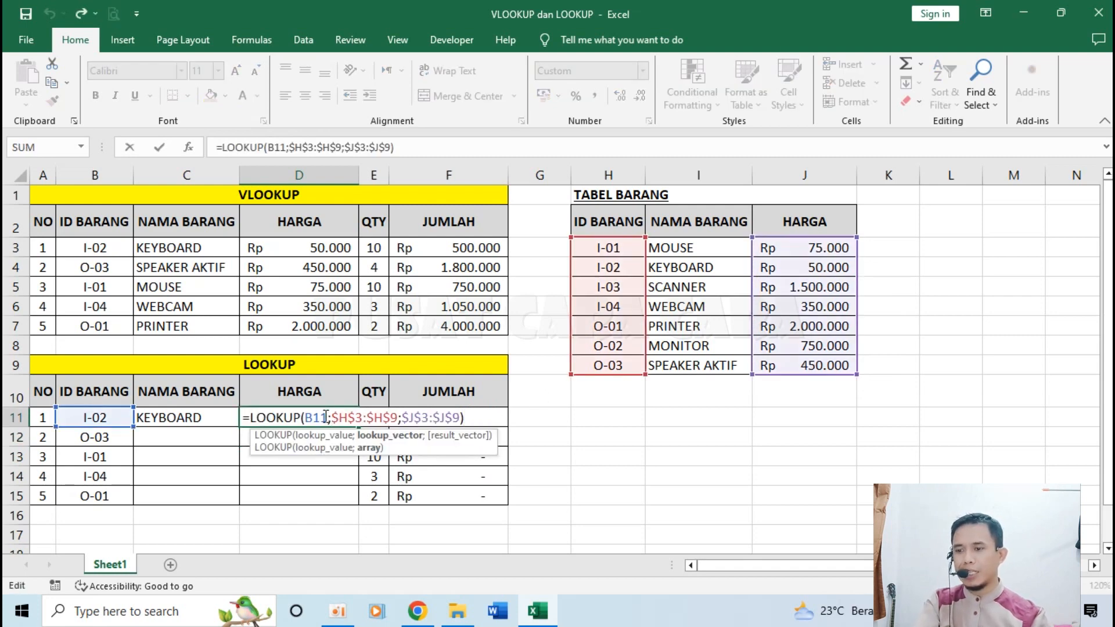
pyautogui.moveTo(328, 418); pyautogui.dragTo(239, 418)
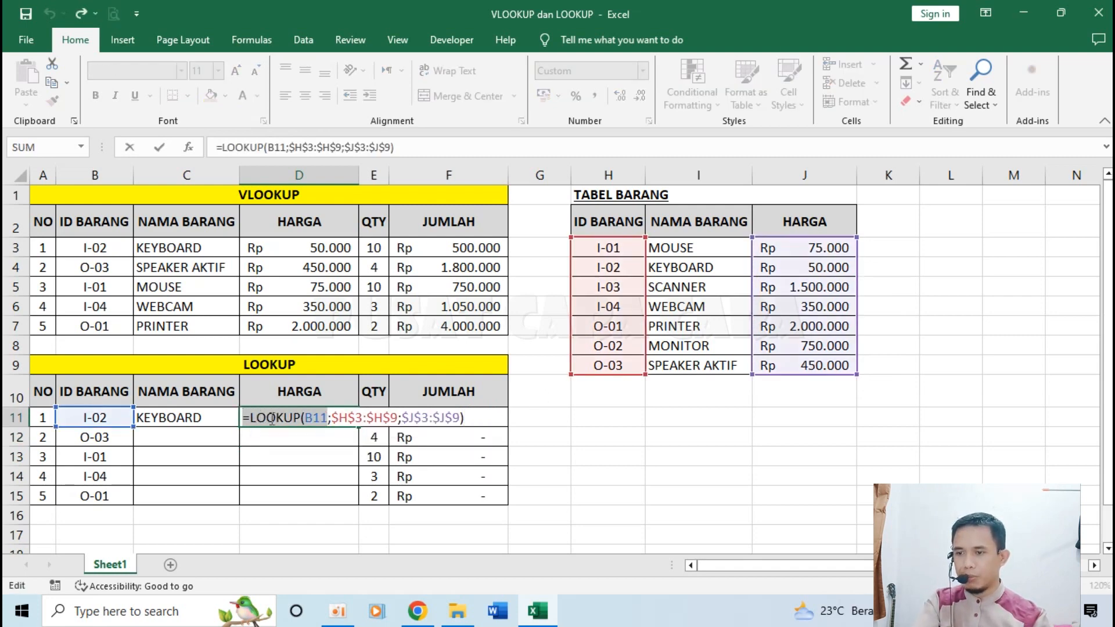
pyautogui.click(329, 423)
pyautogui.moveTo(329, 423); pyautogui.dragTo(401, 422)
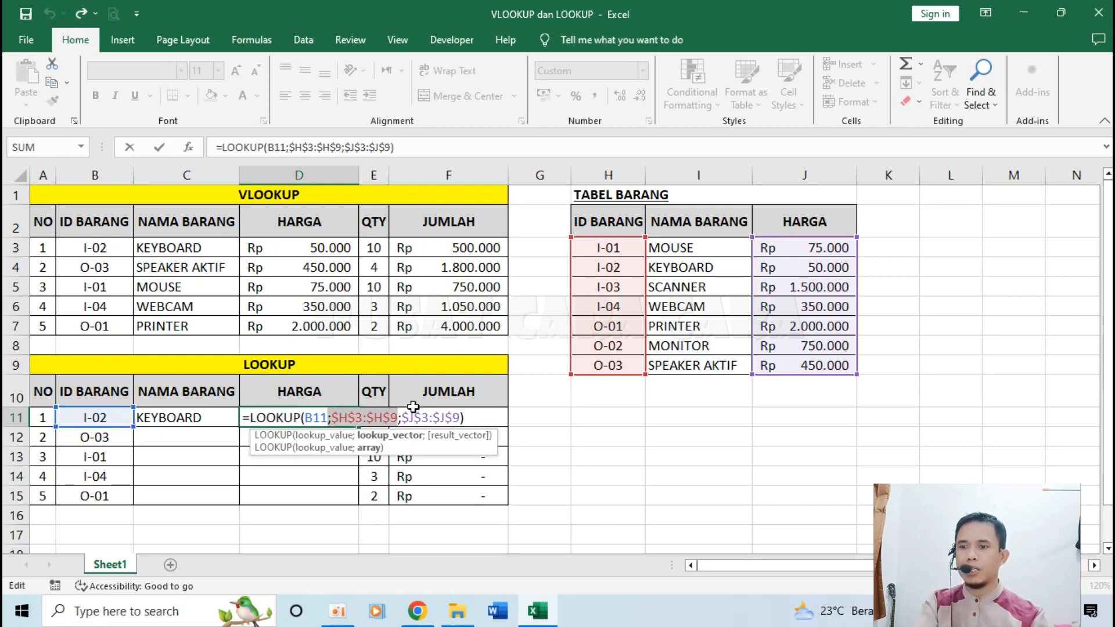
pyautogui.moveTo(399, 417); pyautogui.dragTo(463, 418)
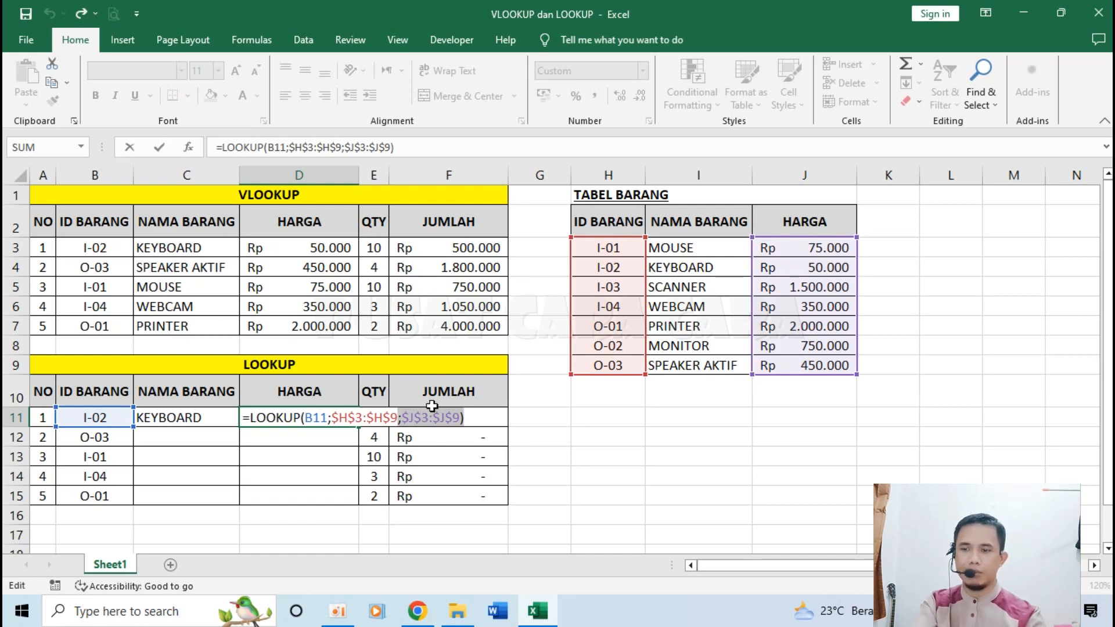
pyautogui.press('Return')
# Fill the NAMA BARANG and HARGA formulas from C11:D11 down through row 15 of the LOOKUP table.
pyautogui.moveTo(214, 418); pyautogui.dragTo(348, 421)
pyautogui.doubleClick(360, 427)
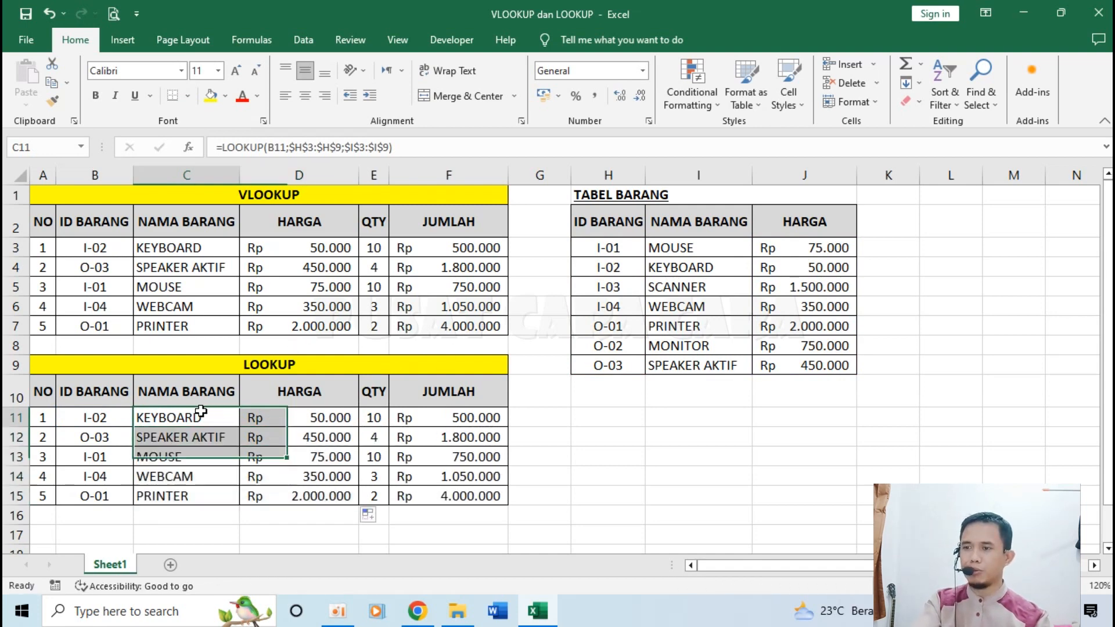
# Compare the VLOOKUP formula in C3 with the LOOKUP formula in C11, leaving both formulas unedited.
pyautogui.click(209, 248)
pyautogui.doubleClick(207, 248)
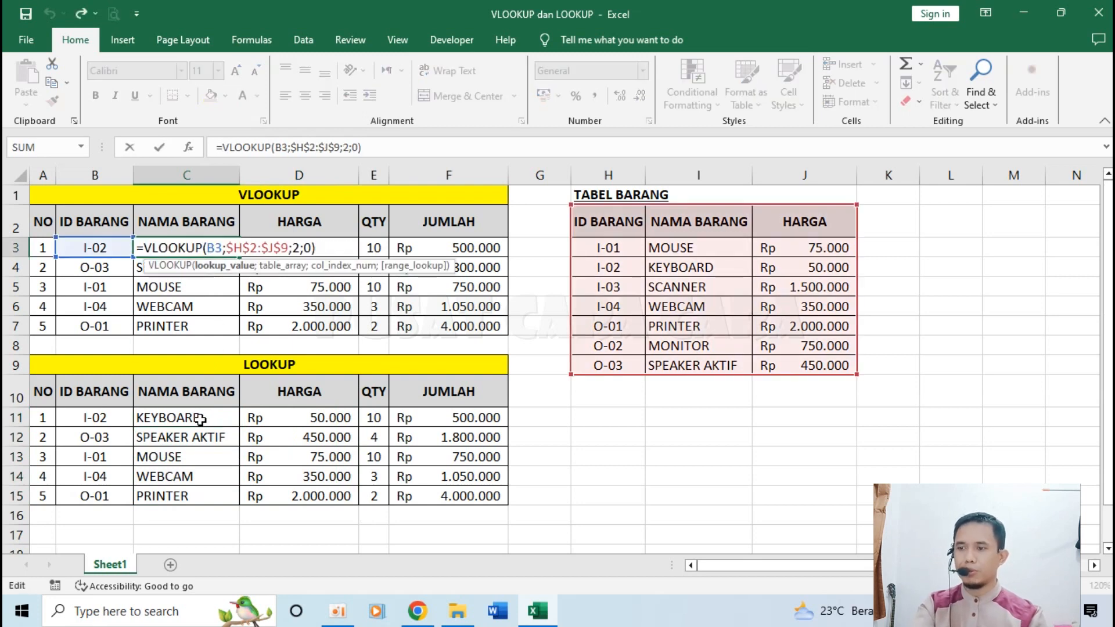
pyautogui.press('Escape')
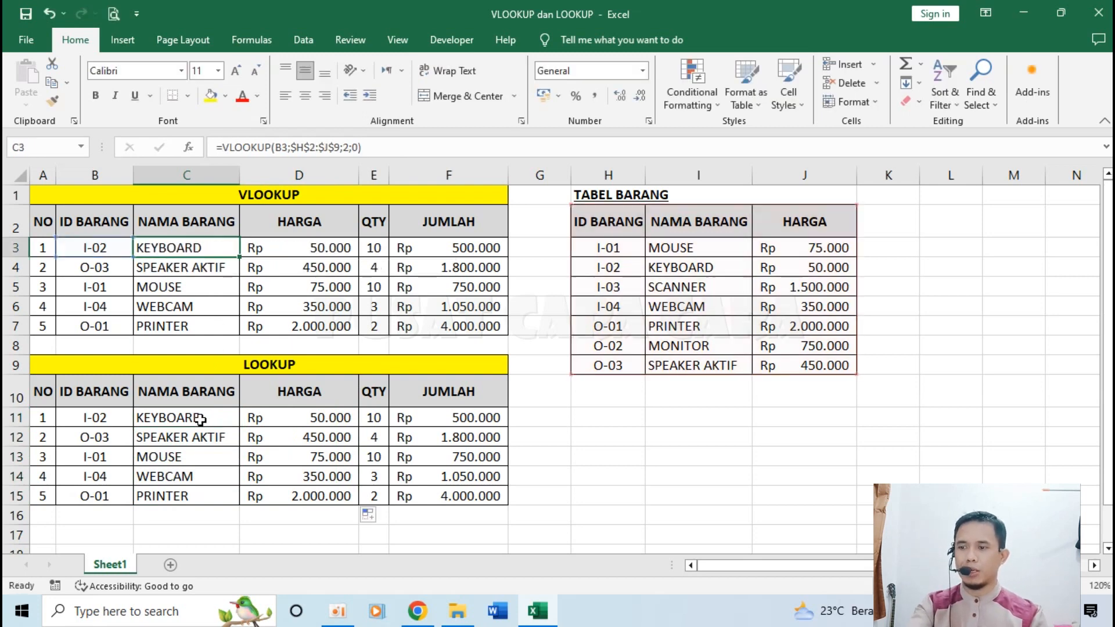
pyautogui.doubleClick(215, 250)
pyautogui.moveTo(139, 245); pyautogui.dragTo(333, 245)
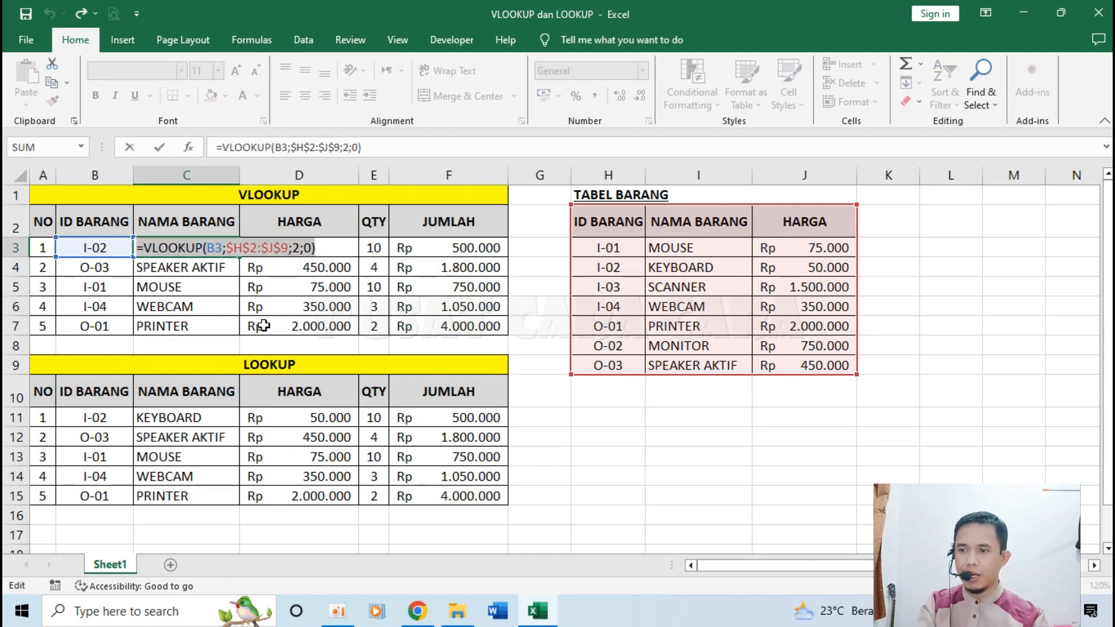
pyautogui.press('Escape')
pyautogui.doubleClick(169, 416)
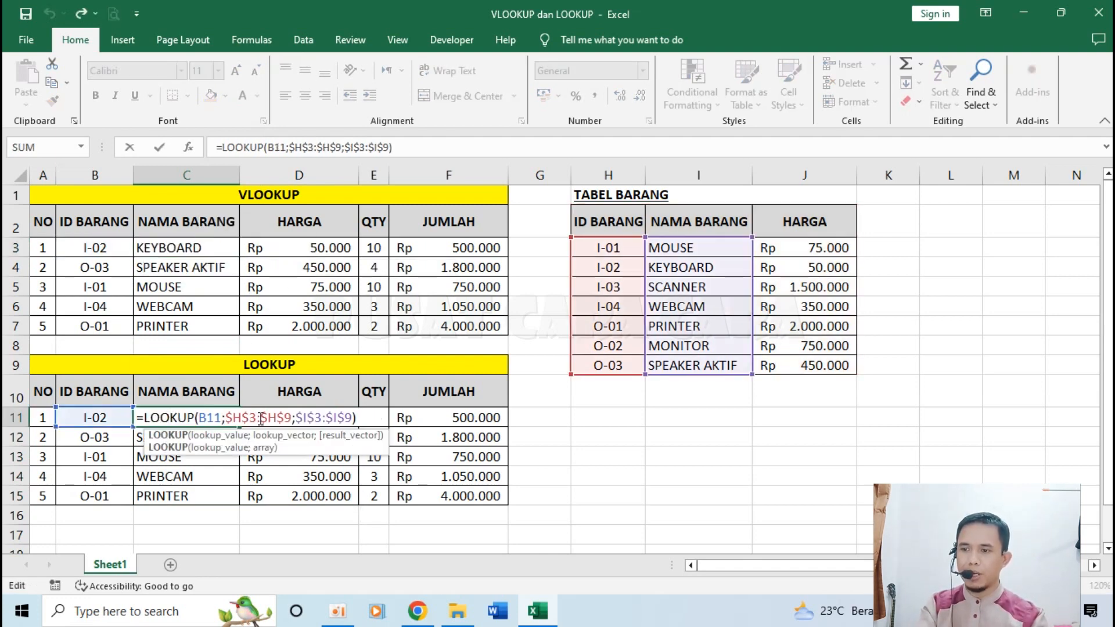
pyautogui.click(291, 417)
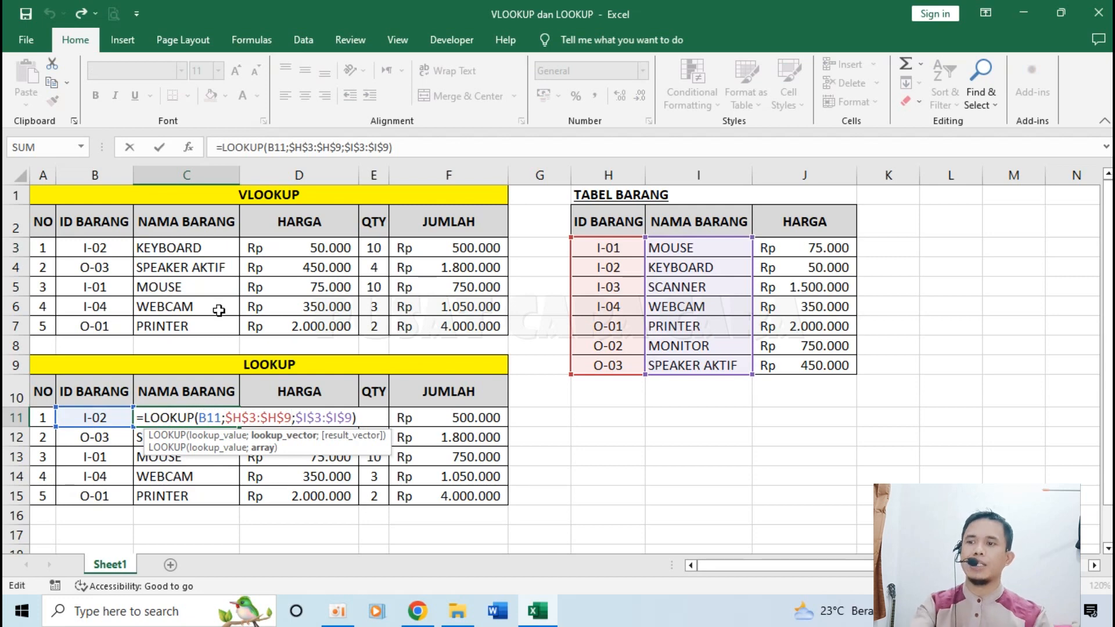
pyautogui.press('Escape')
# Review the table array and column index arguments of the VLOOKUP formula in C3.
pyautogui.doubleClick(200, 246)
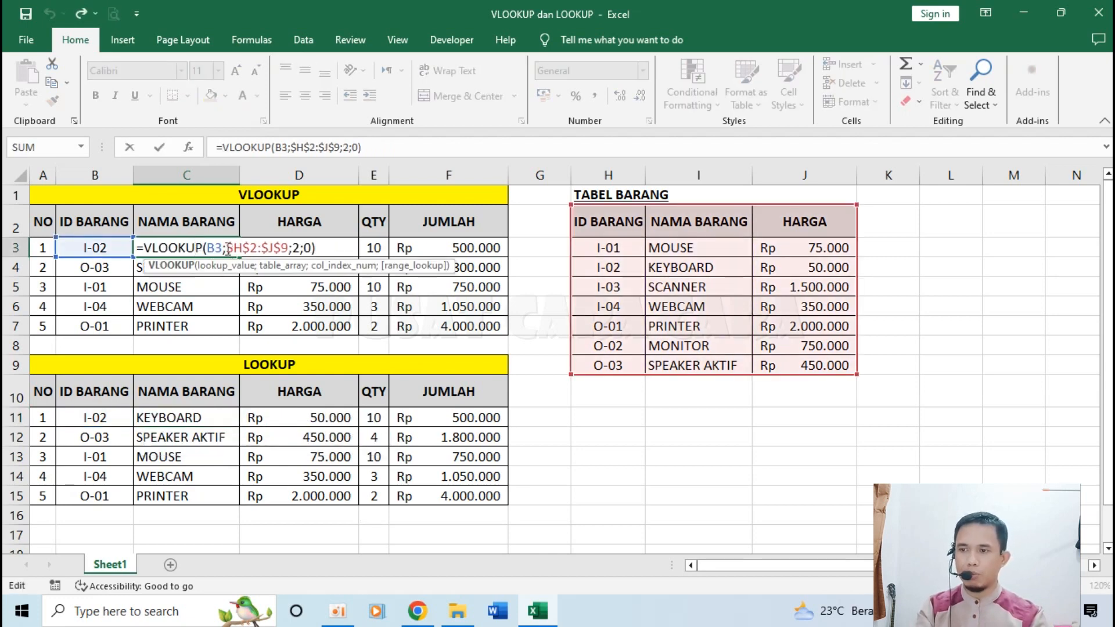
pyautogui.moveTo(227, 248); pyautogui.dragTo(292, 249)
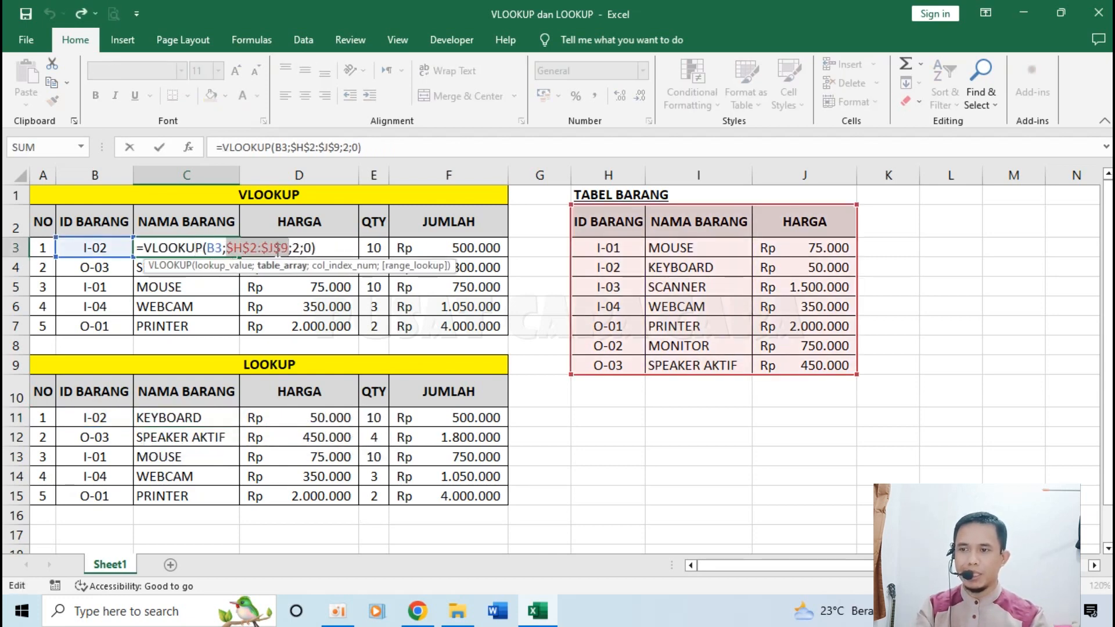
pyautogui.click(297, 249)
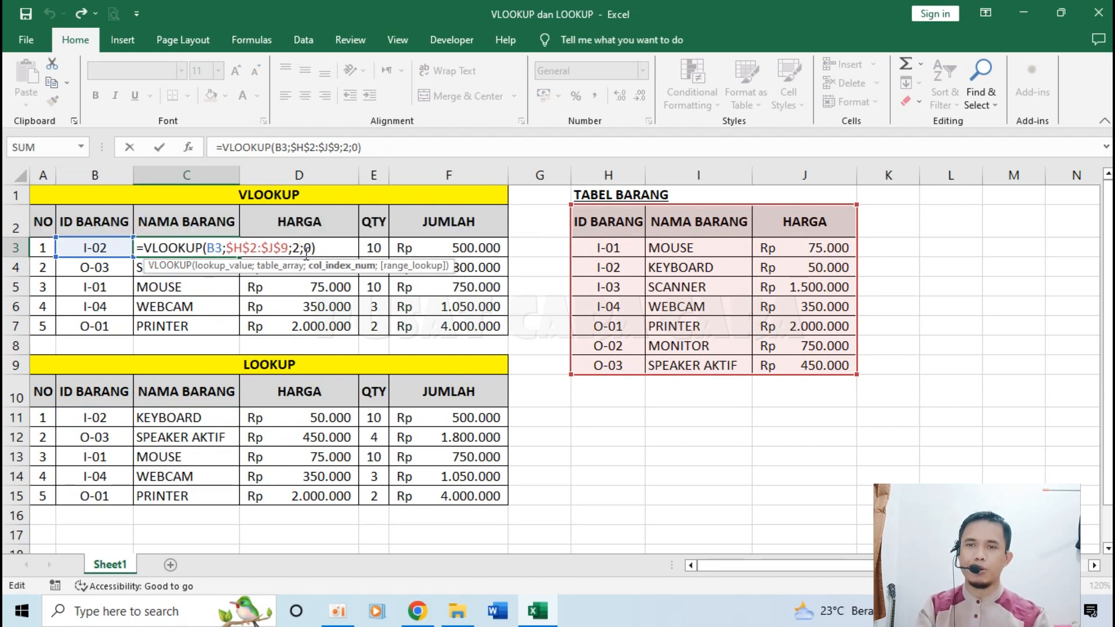
pyautogui.press('Return')
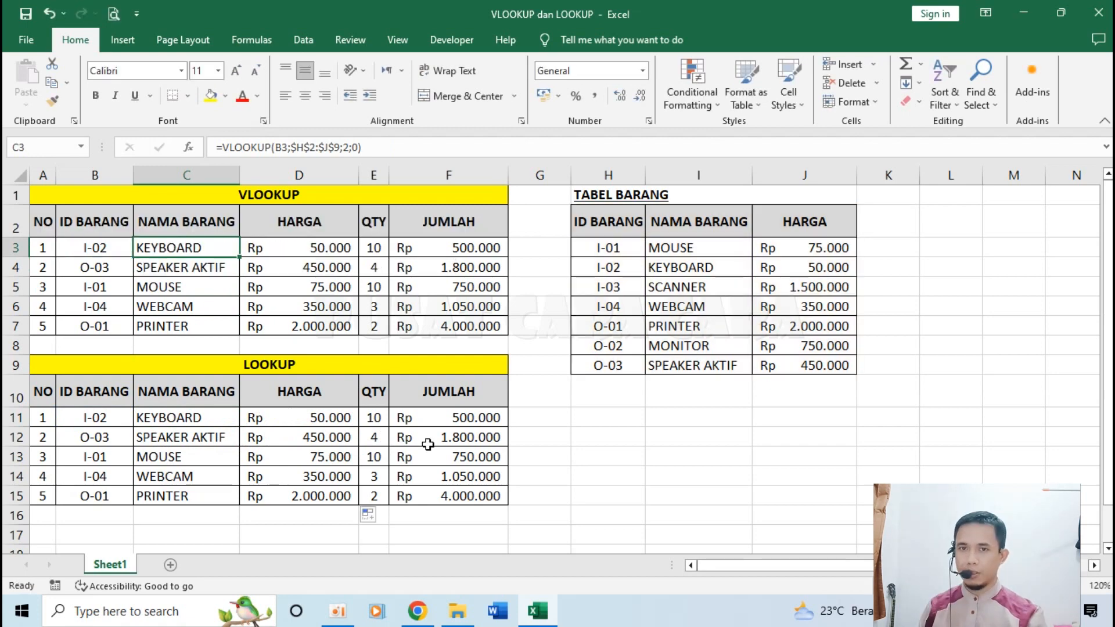